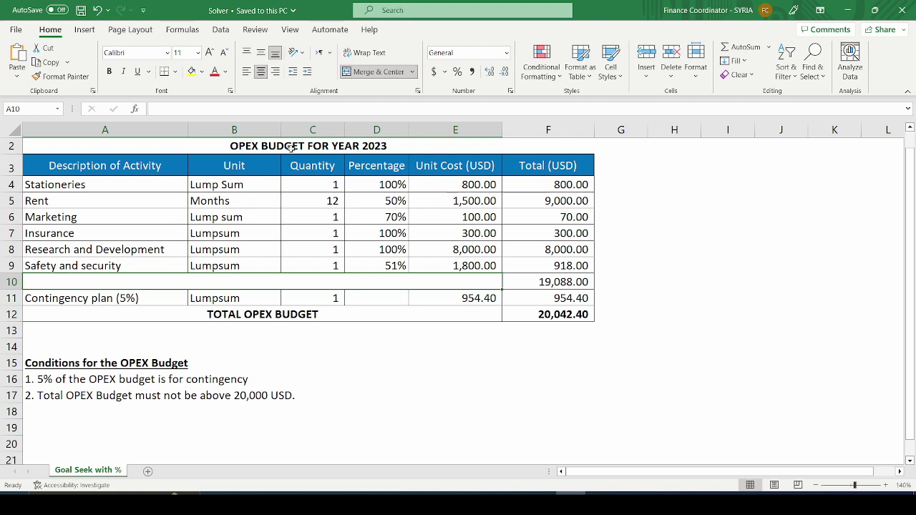
click(218, 33)
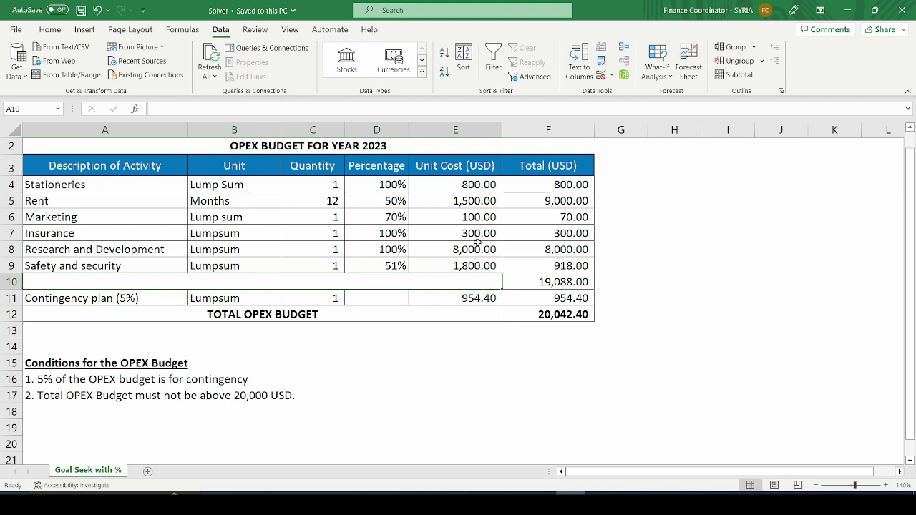
click(670, 76)
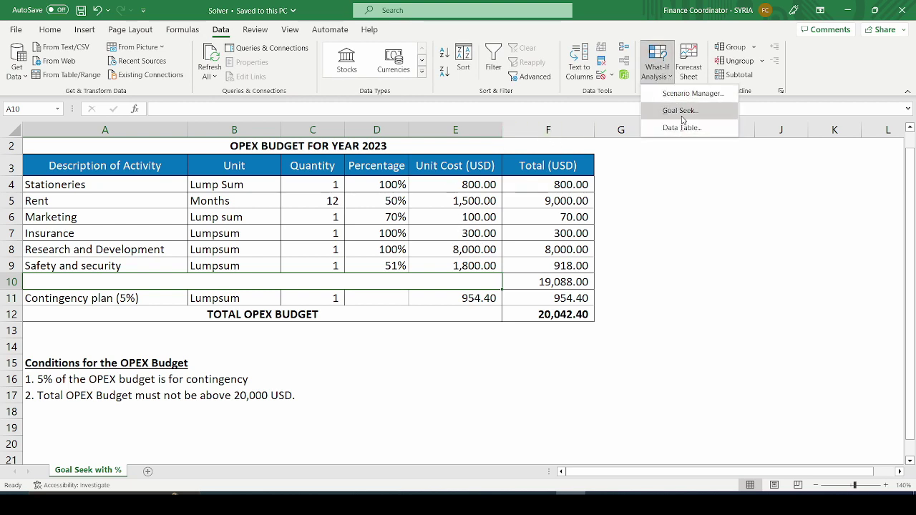
click(802, 275)
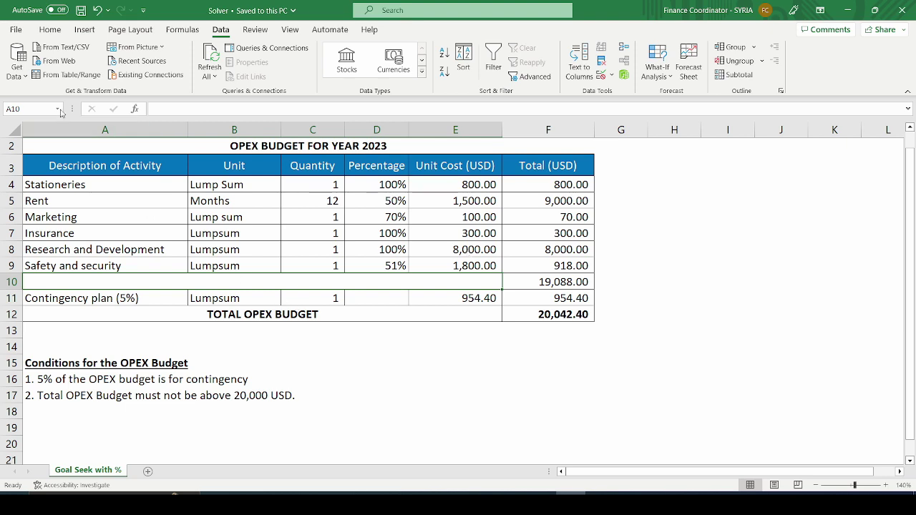
- Open the program's add-in options and select Solver Add-in in the list of inactive application add-ins
click(15, 29)
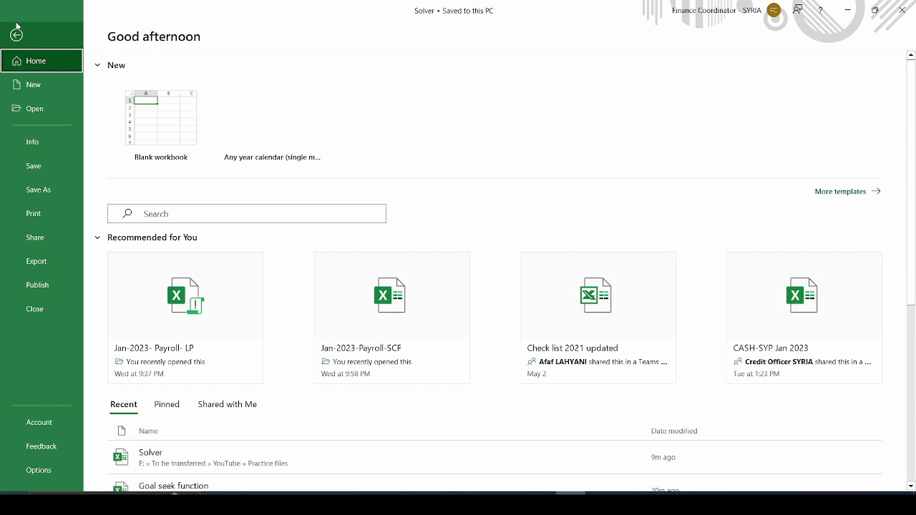
click(48, 474)
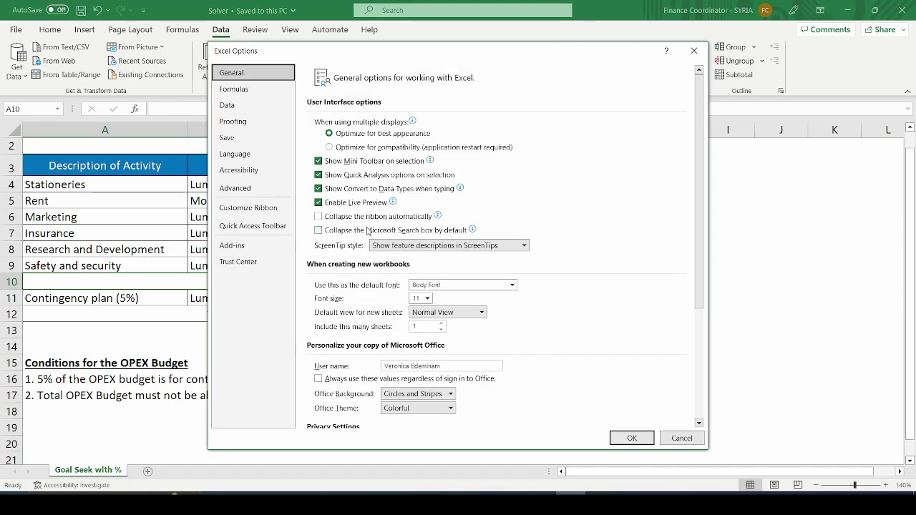
drag(445, 53, 425, 42)
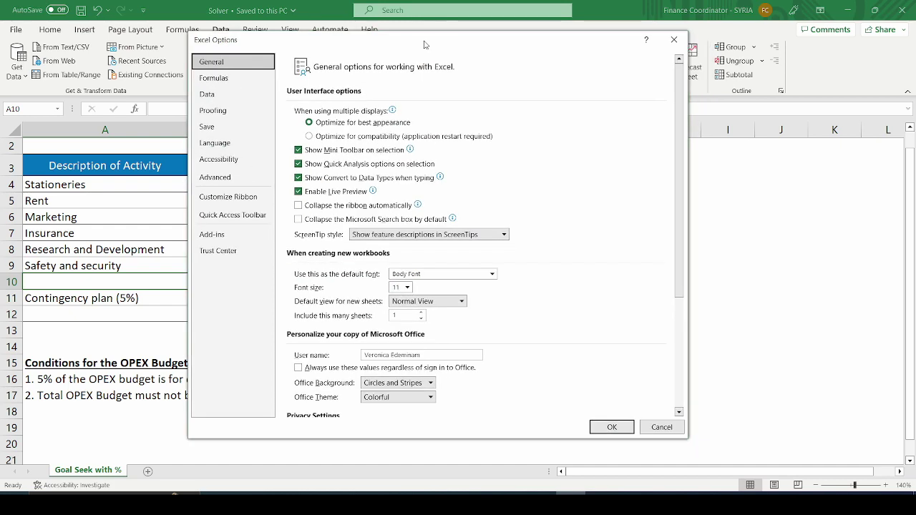
click(212, 239)
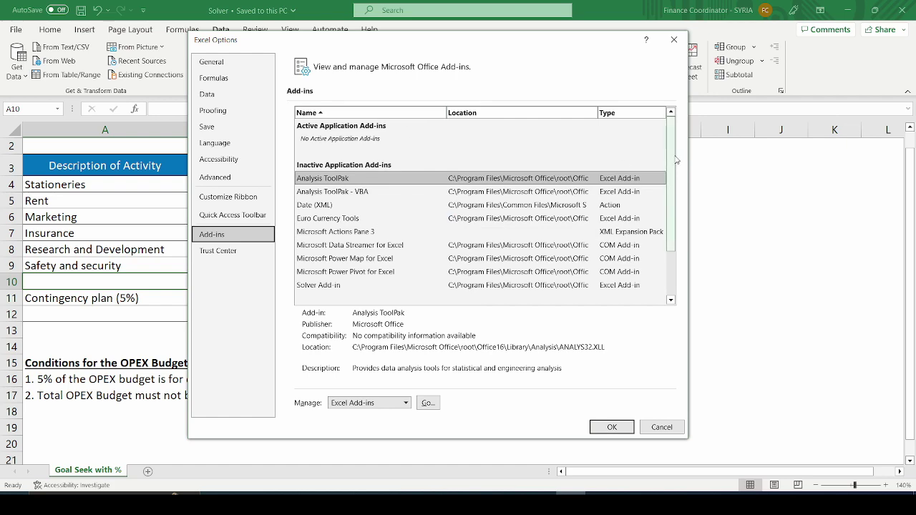
drag(675, 160, 660, 136)
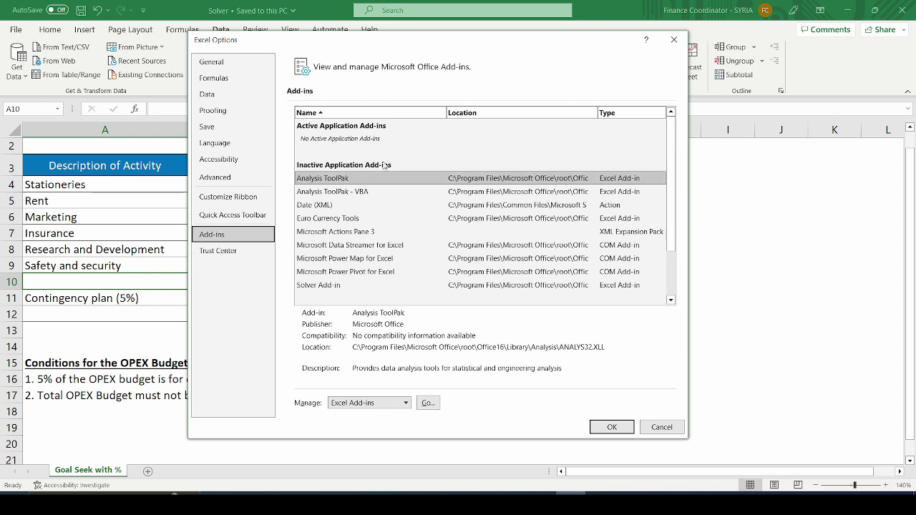
drag(675, 172, 674, 213)
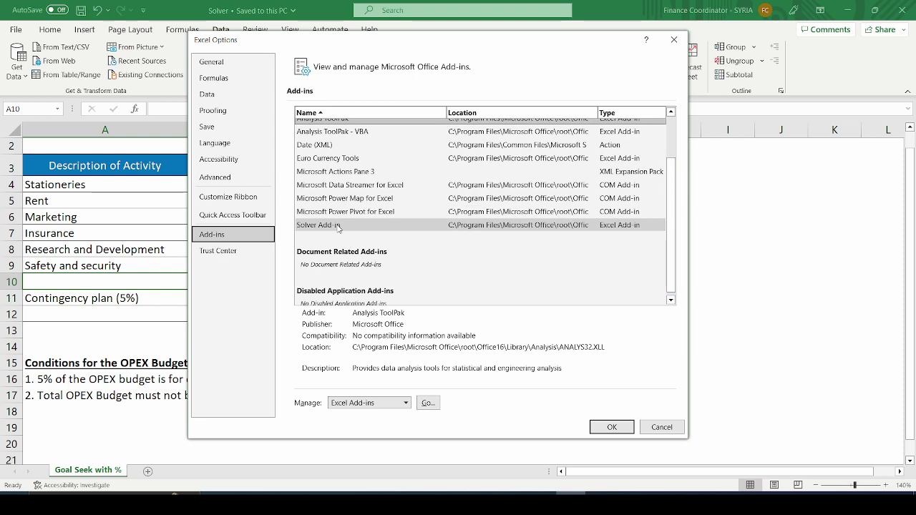
click(355, 227)
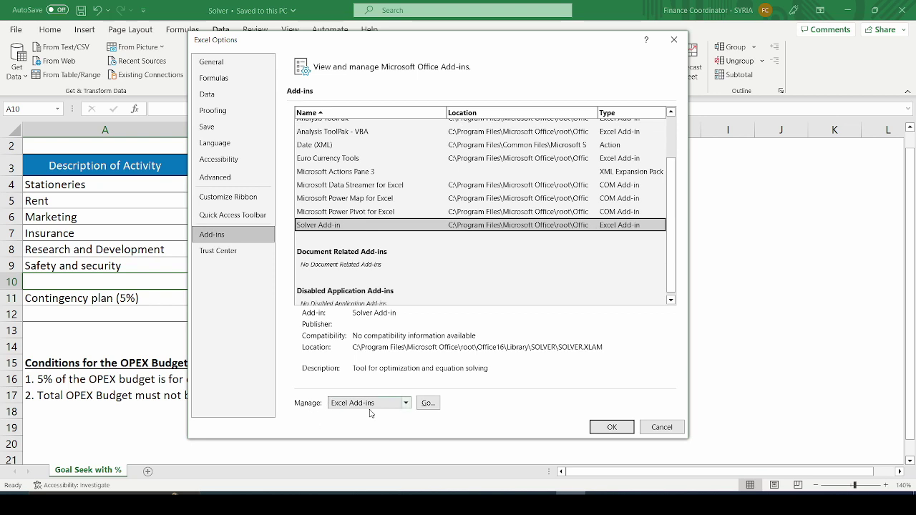
- Open the management of Excel Add-ins and enable the Solver Add-in
click(406, 405)
click(406, 404)
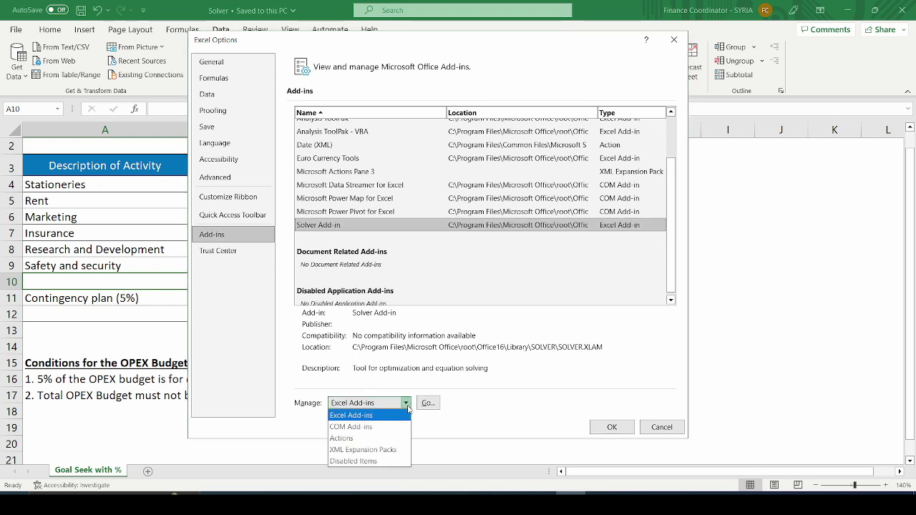
click(394, 417)
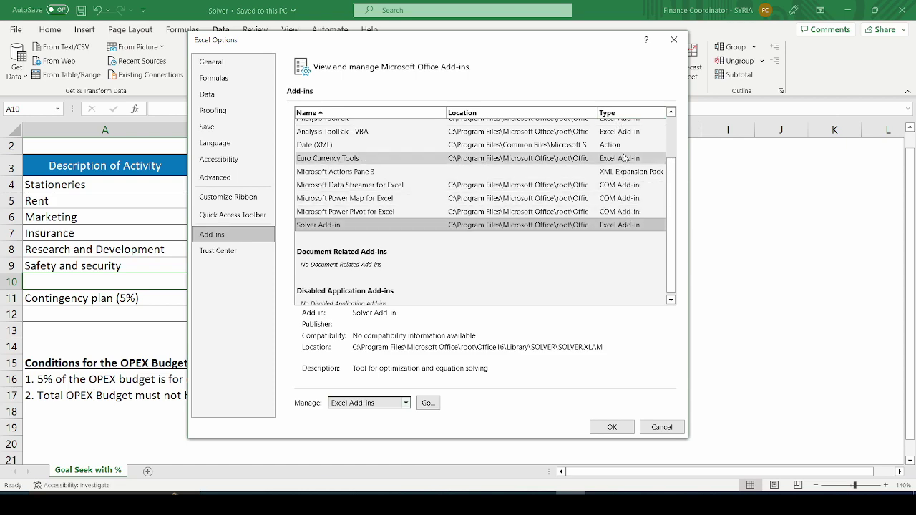
click(429, 403)
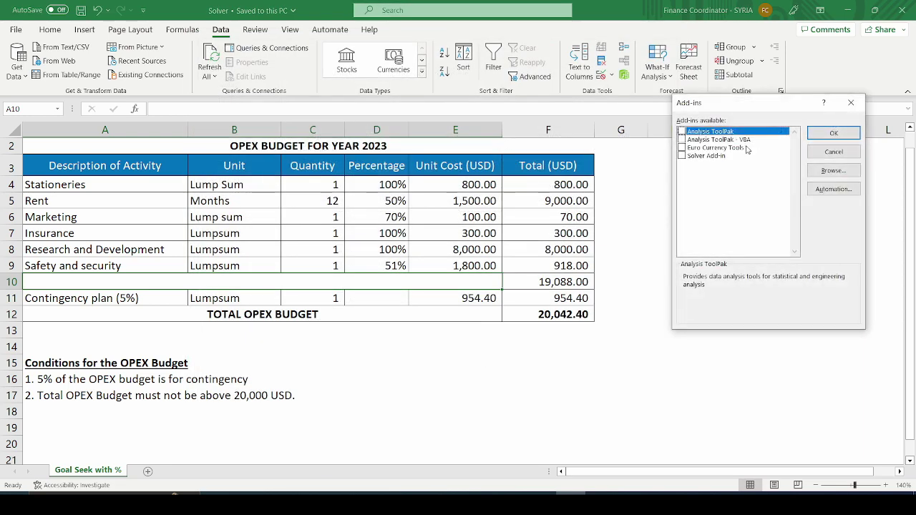
drag(764, 103, 437, 106)
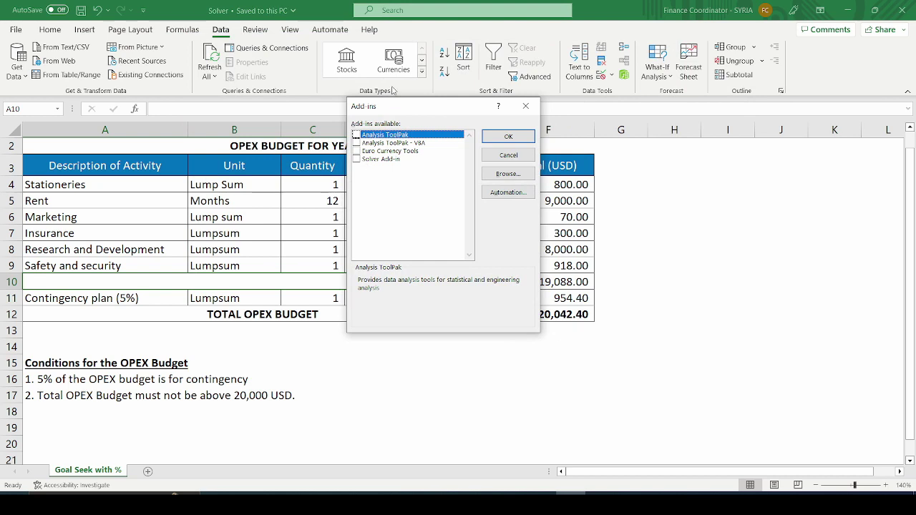
click(356, 160)
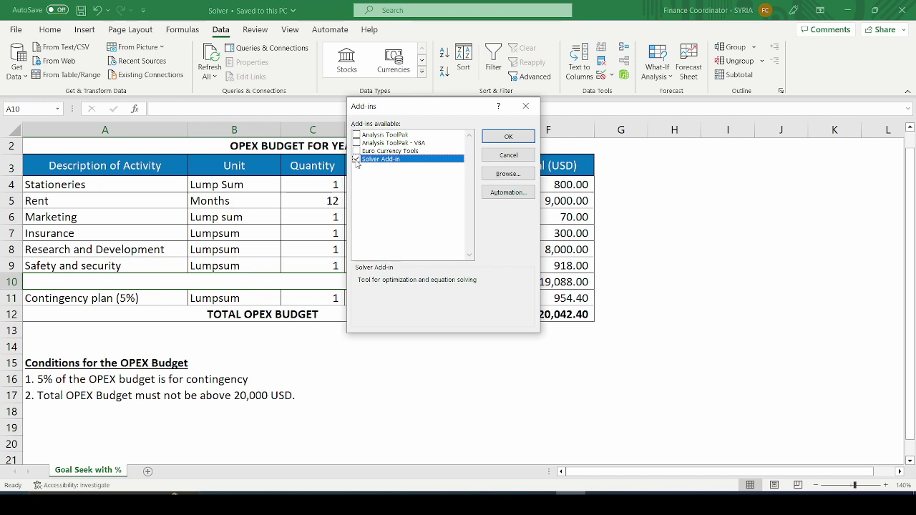
click(492, 138)
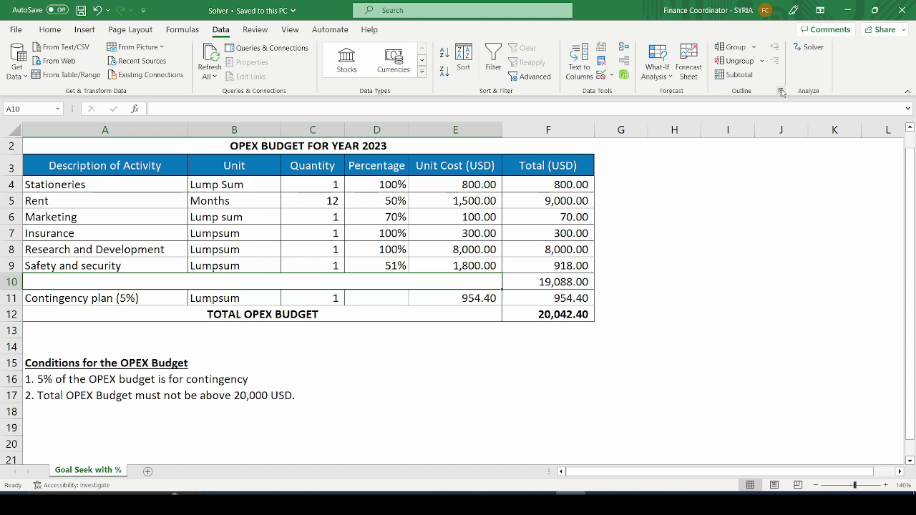
- Start Solver and set its objective to the TOTAL OPEX BUDGET amount in cell F12
click(812, 52)
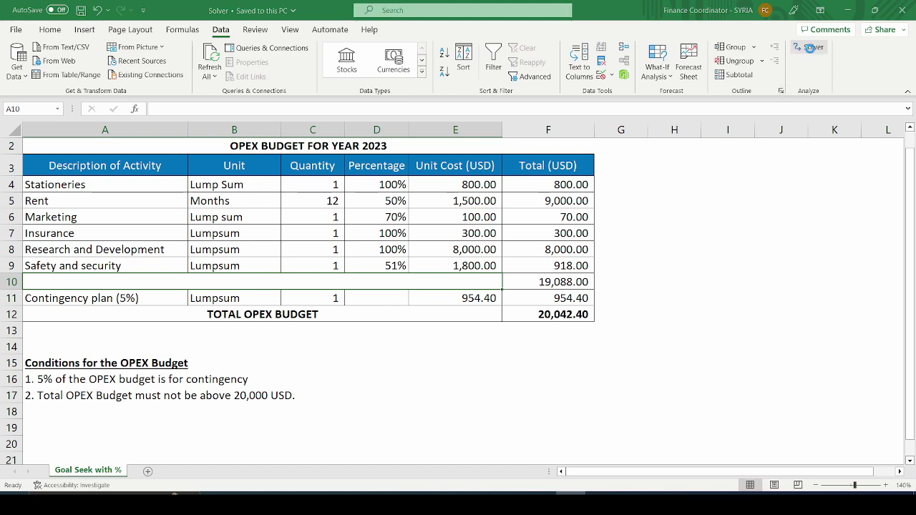
drag(416, 62, 613, 100)
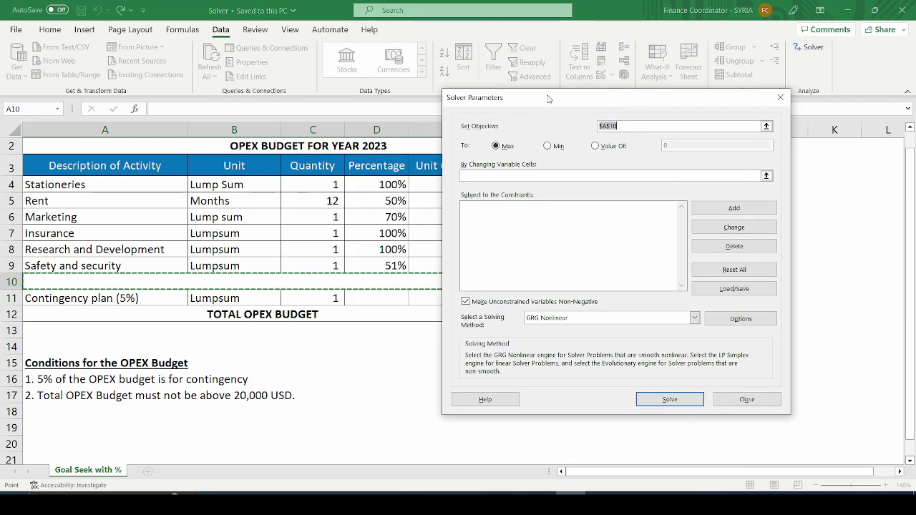
drag(550, 99, 707, 69)
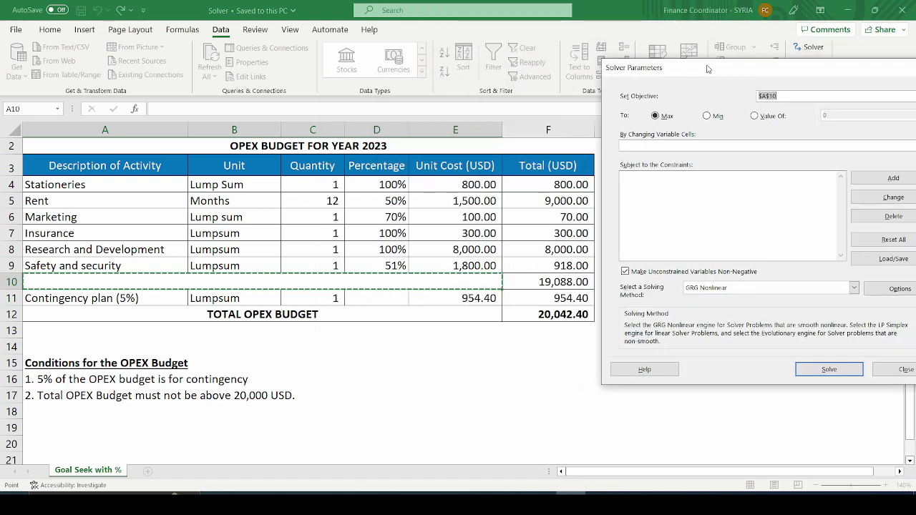
click(546, 316)
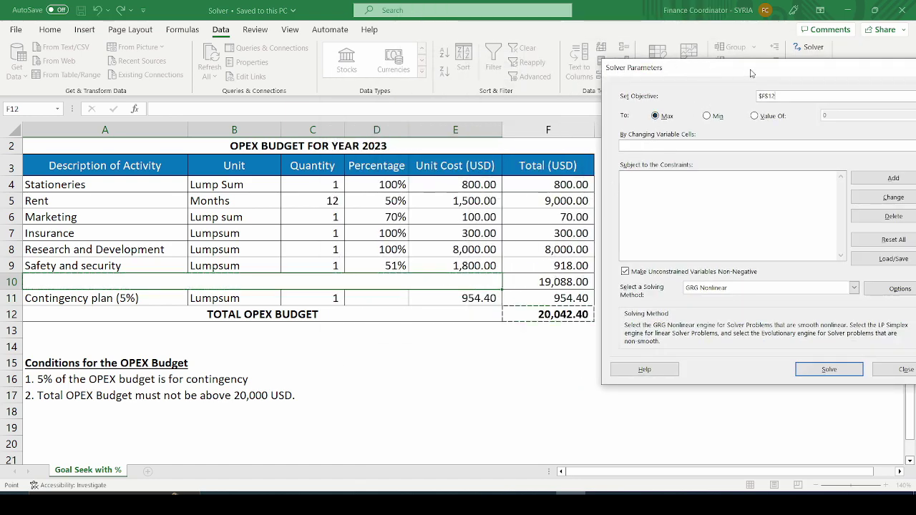
- Set the Solver objective to reach a value of 20000
drag(750, 73, 573, 68)
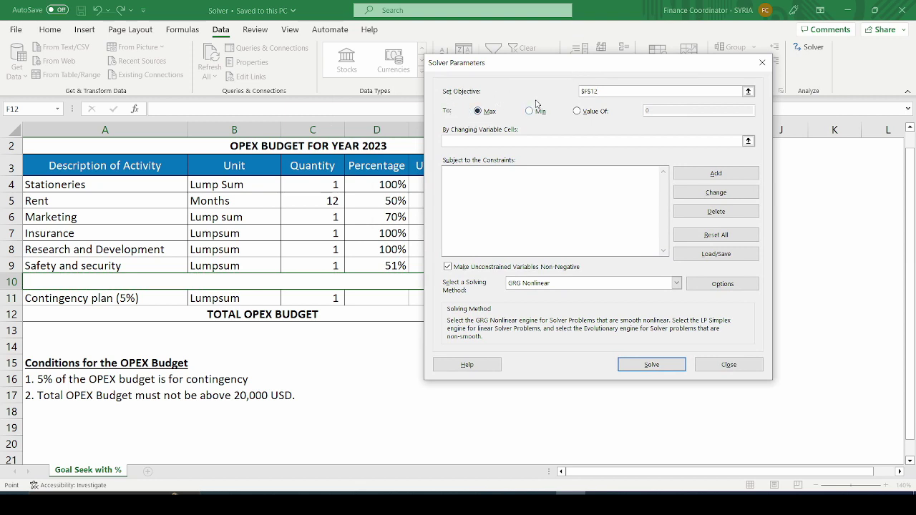
click(577, 111)
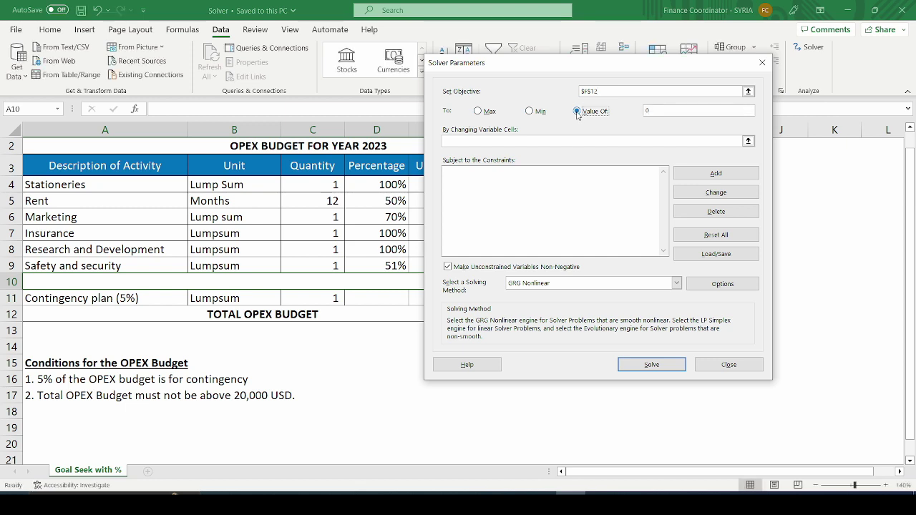
click(658, 110)
key(BackSpace)
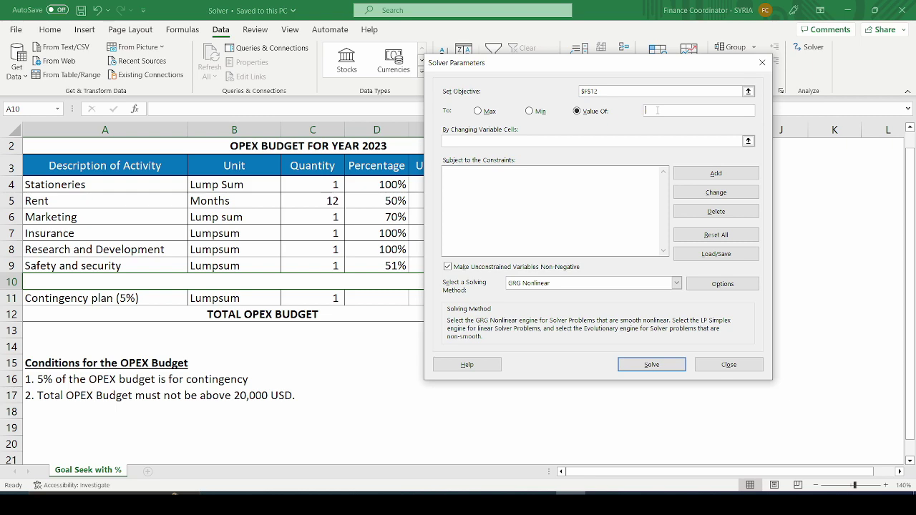
text(20000)
- Set the Safety and security percentage in cell D9 as Solver's changing variable cell
drag(633, 66, 810, 91)
click(666, 164)
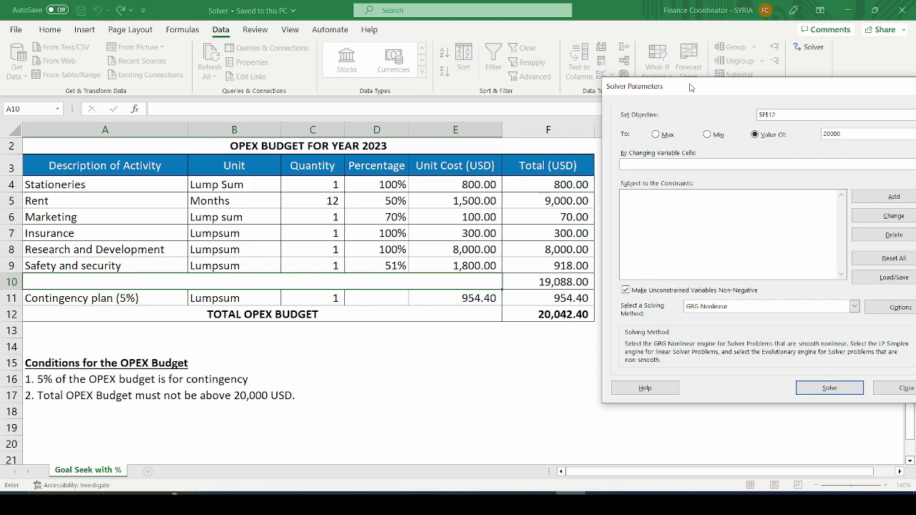
mouse_move(691, 88)
mouse_down()
mouse_move(784, 88)
mouse_move(688, 88)
mouse_up()
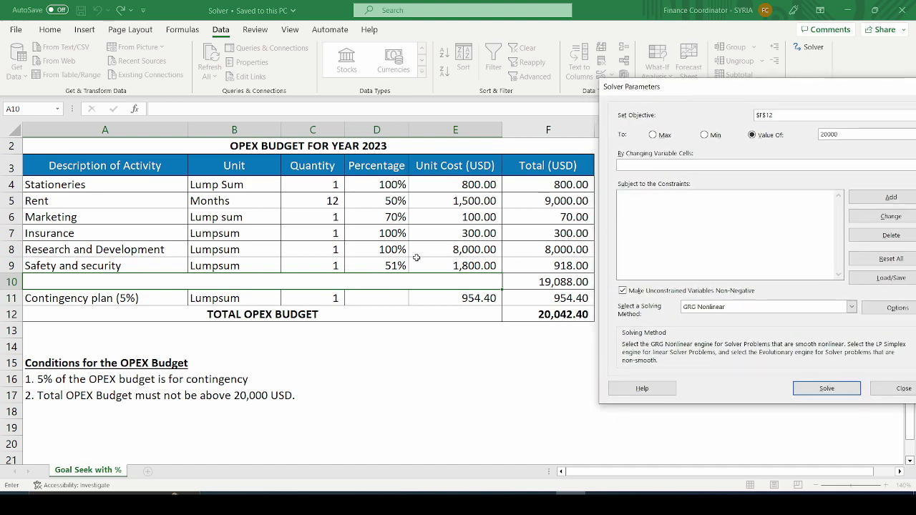
click(387, 263)
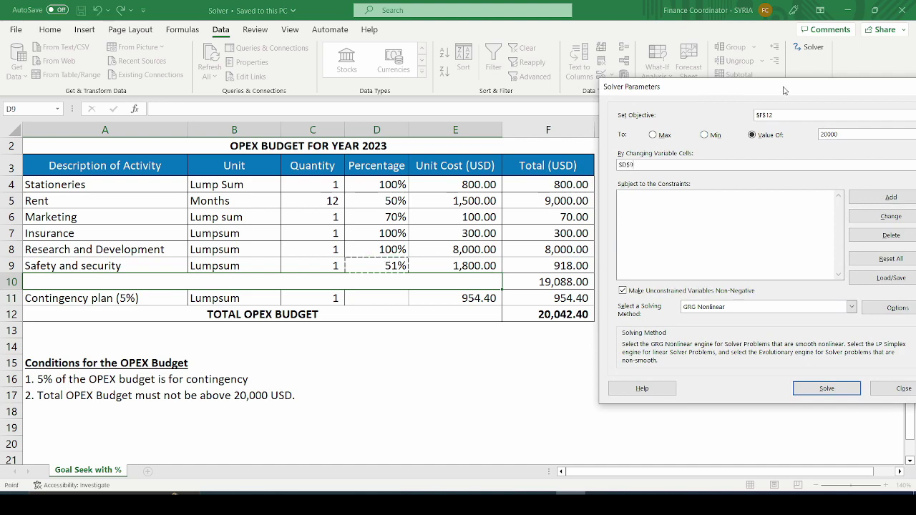
- Run Solver, keep its solution, and select the TOTAL OPEX BUDGET amount in cell F12
drag(784, 90, 689, 59)
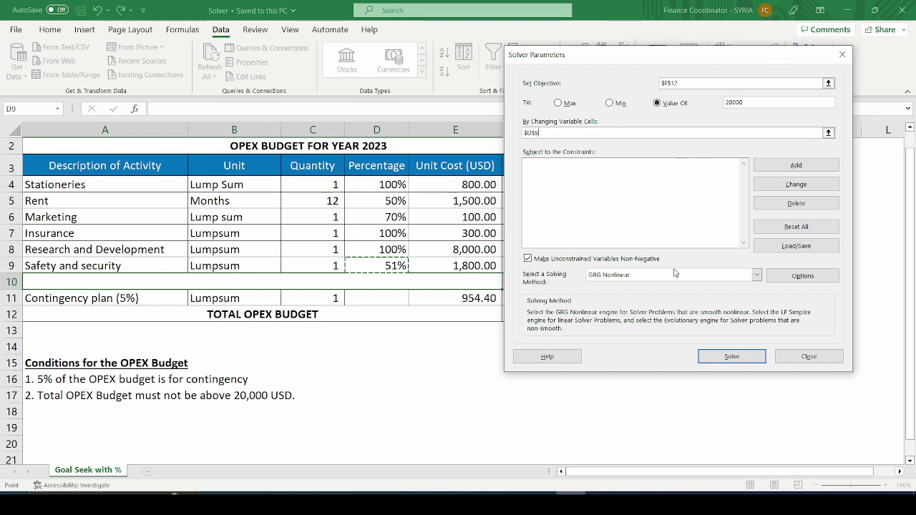
click(732, 357)
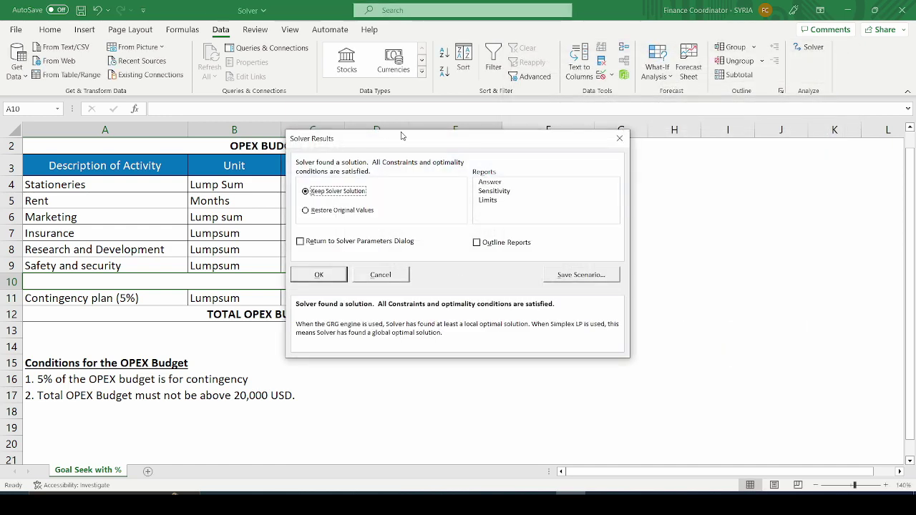
drag(399, 133, 712, 51)
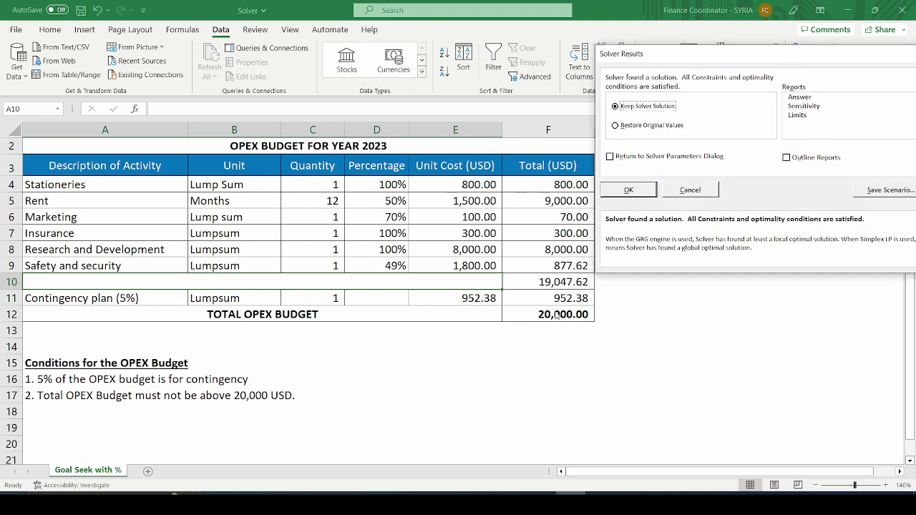
click(628, 190)
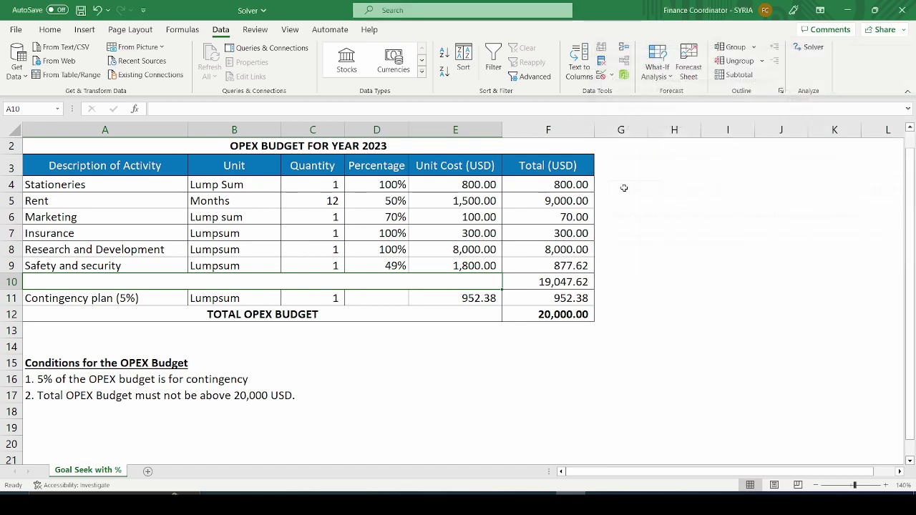
click(516, 316)
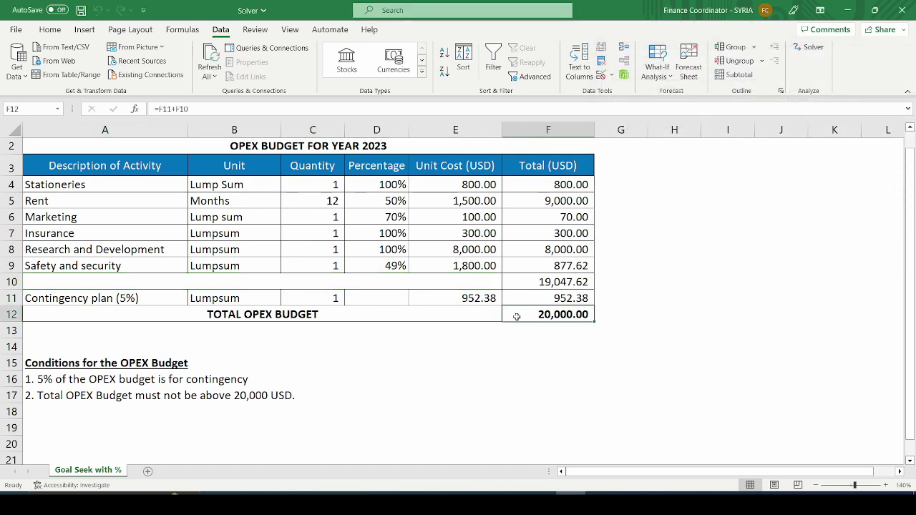
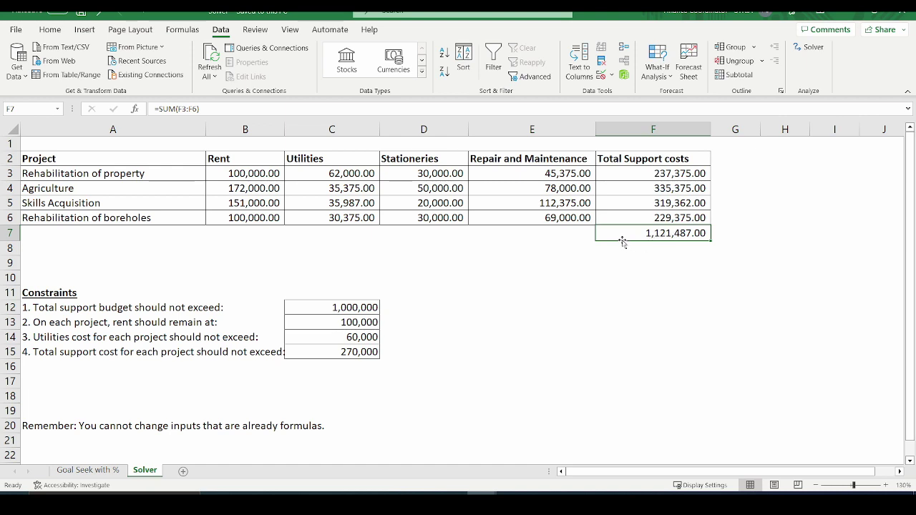
- Review the rent and utilities constraints in rows 13 and 14 against the projects and their budgeted amounts
click(136, 324)
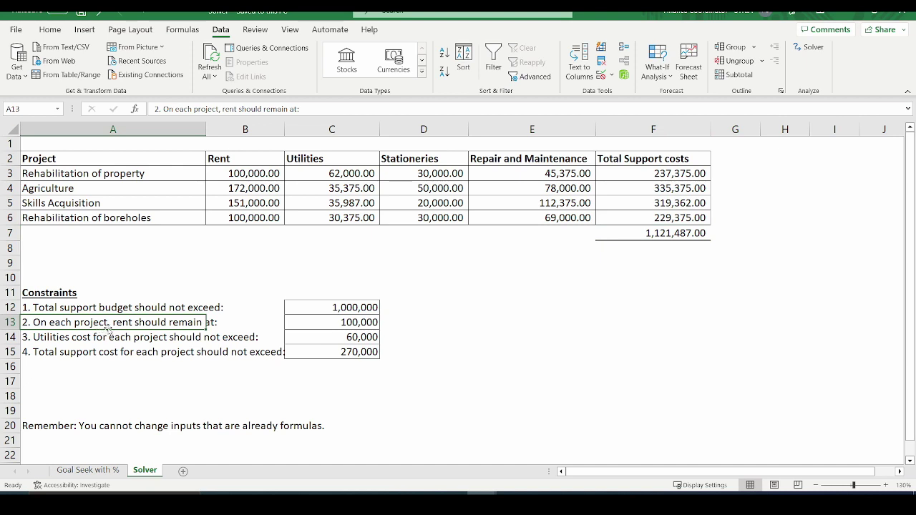
click(56, 173)
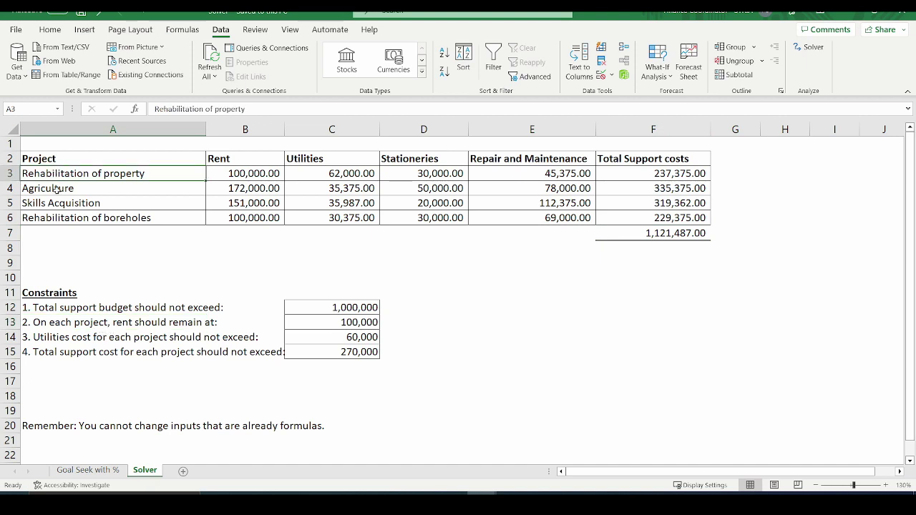
click(58, 189)
click(61, 201)
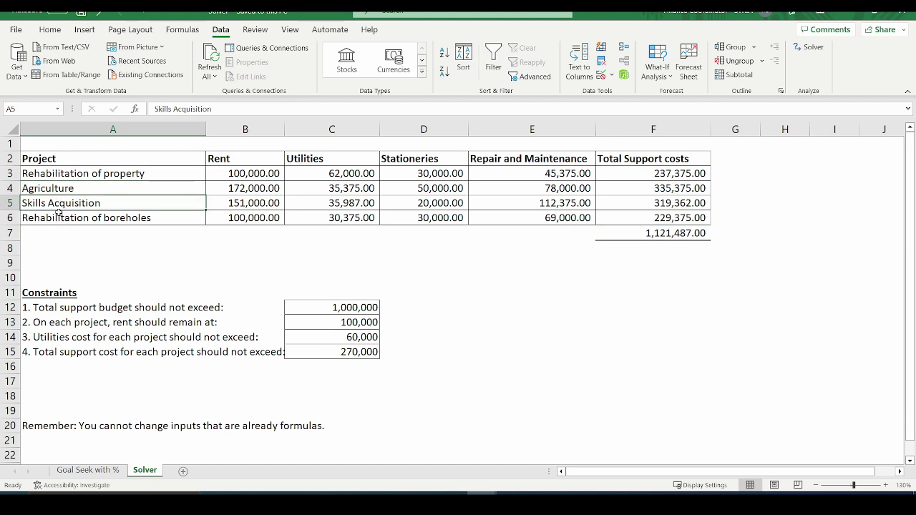
click(56, 216)
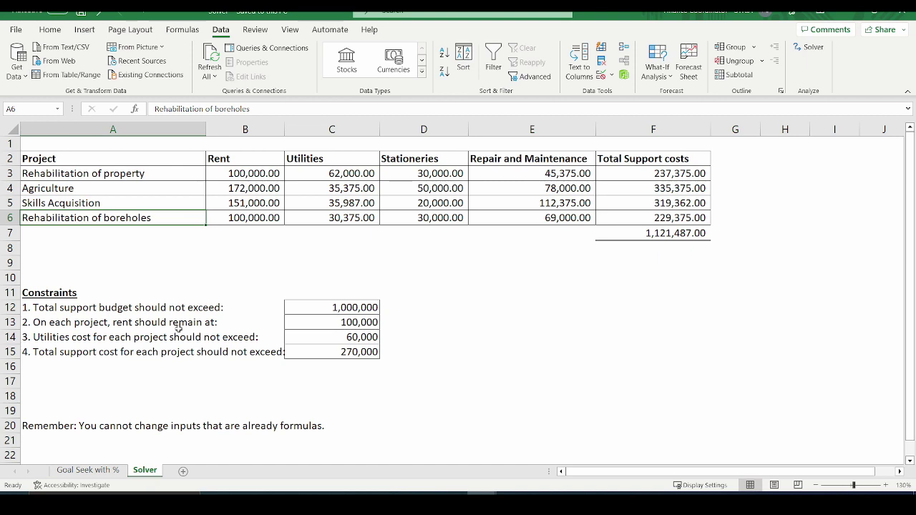
click(352, 323)
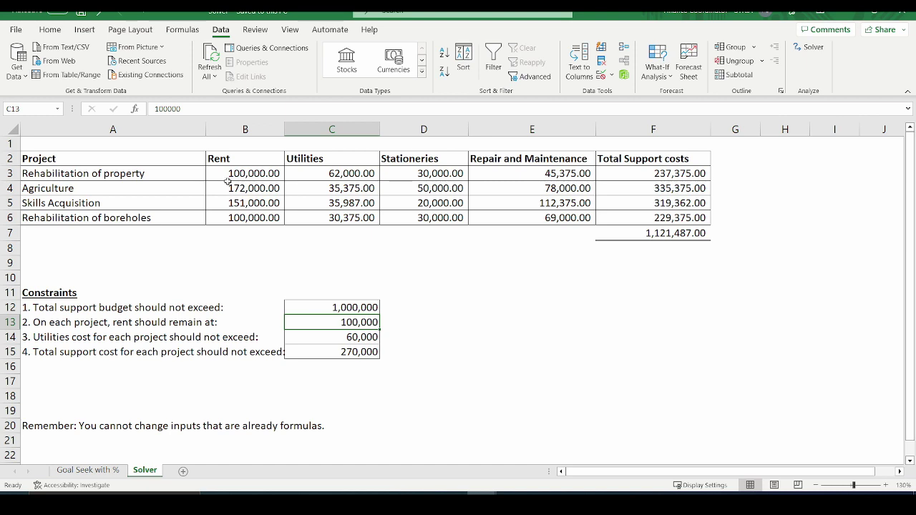
click(76, 334)
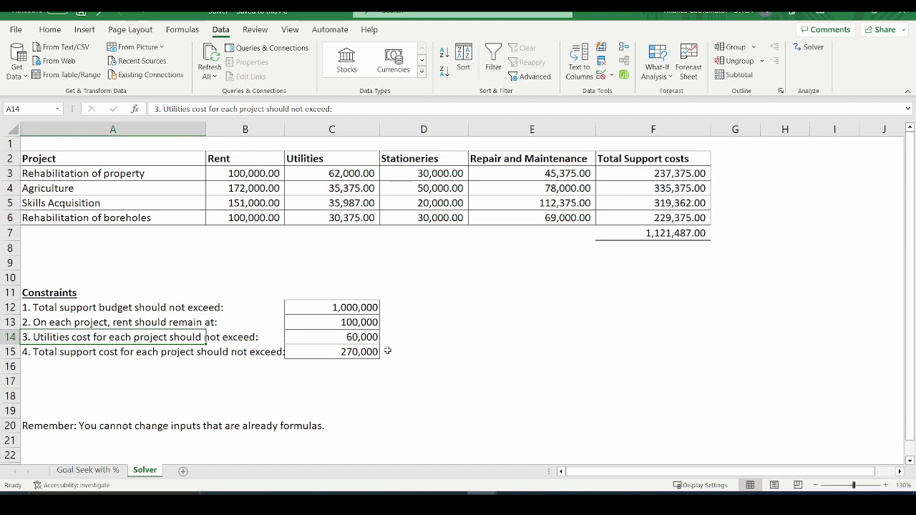
click(319, 173)
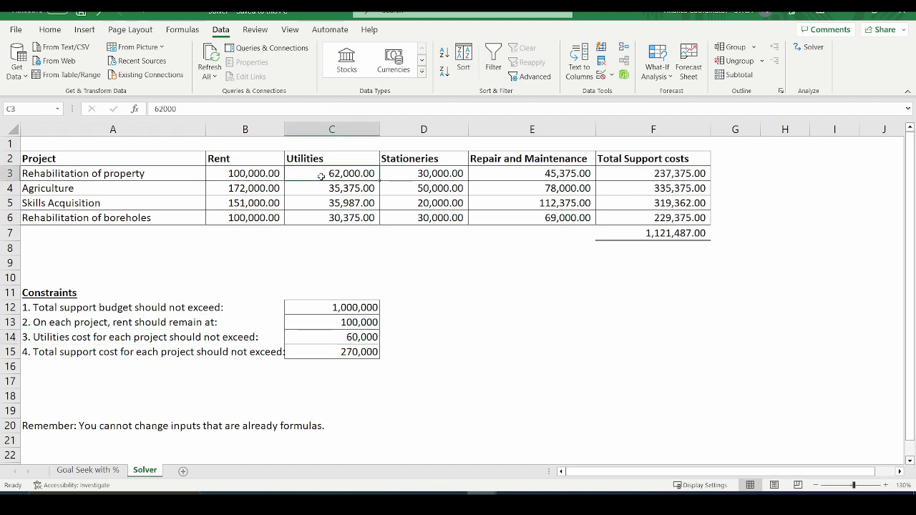
- Compare the constraint on total support cost per project in row 15 with the Total Support costs in F3:F6
click(41, 349)
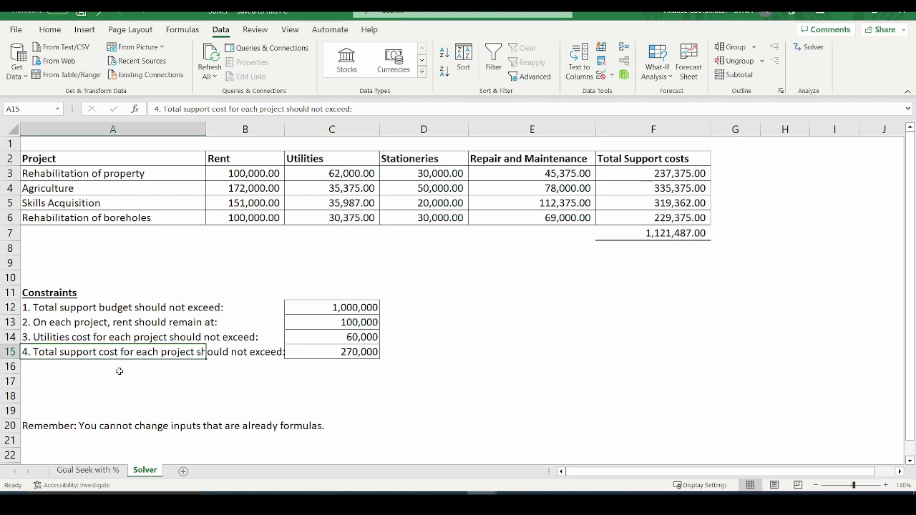
click(339, 356)
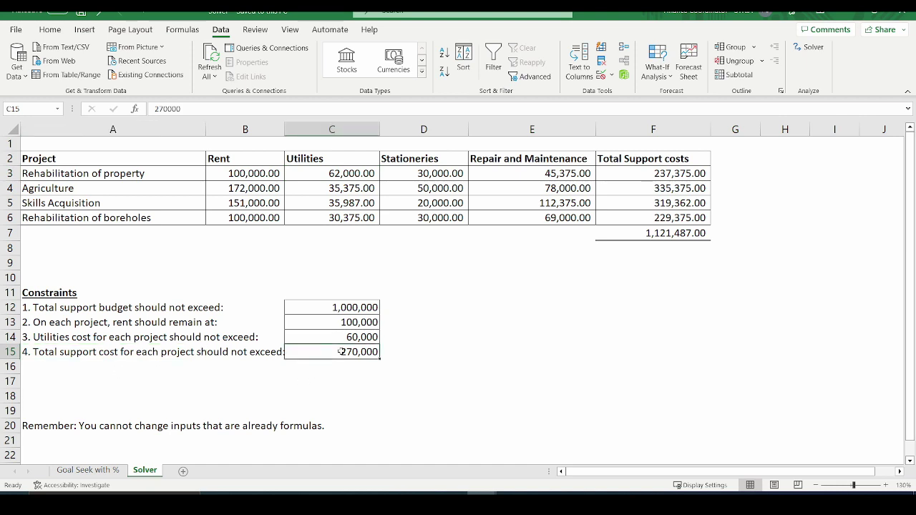
click(675, 172)
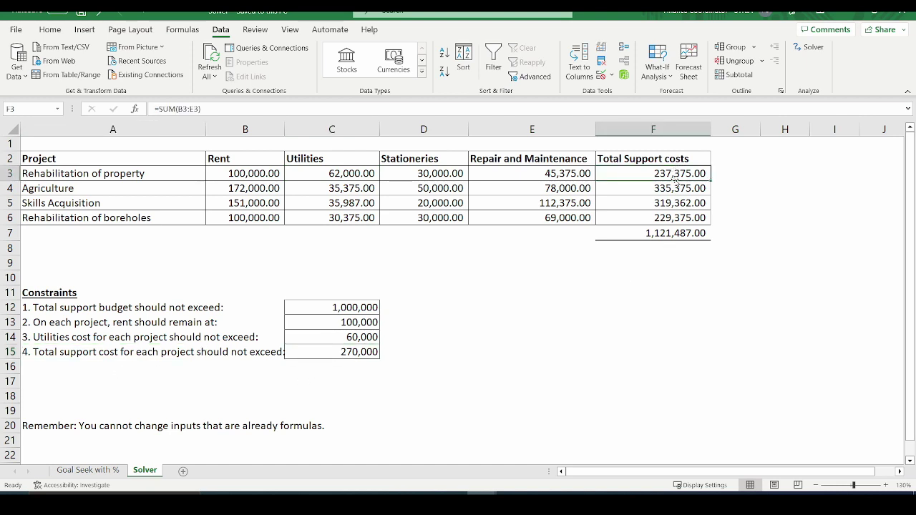
click(673, 189)
click(666, 205)
click(664, 216)
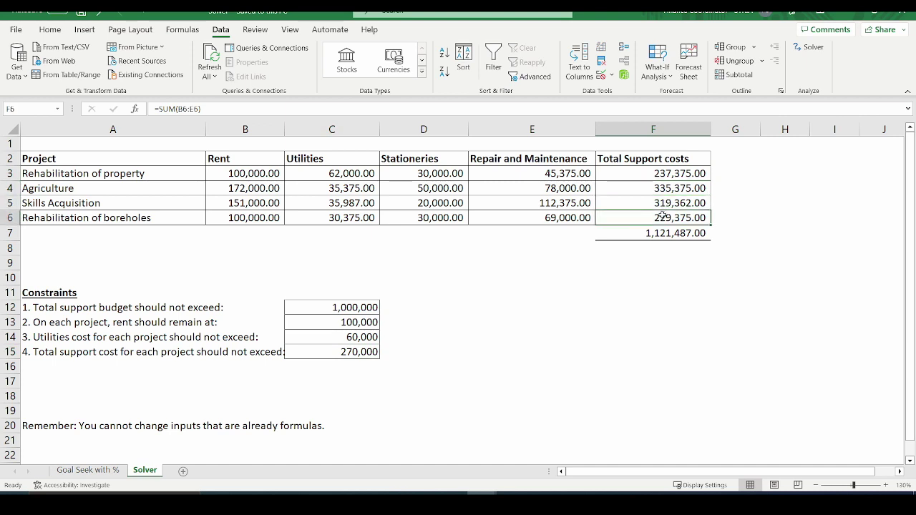
click(354, 355)
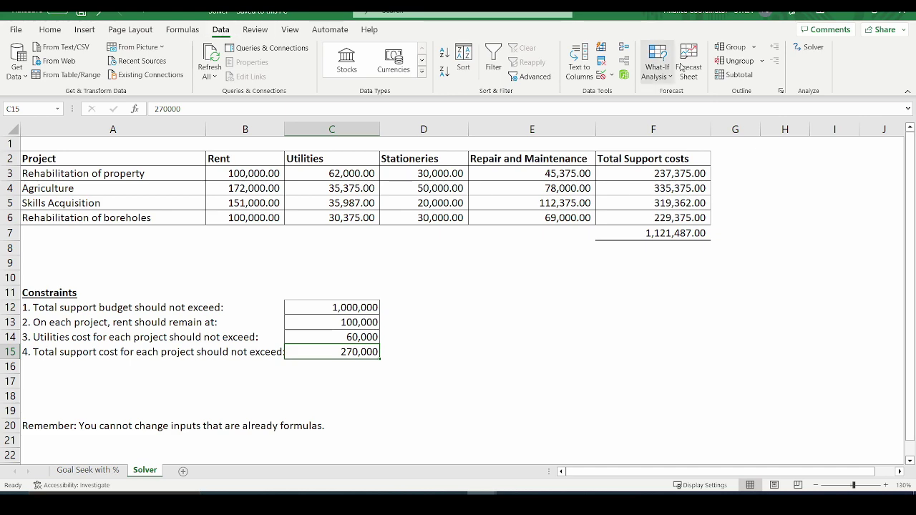
- Start Solver and set its objective to the overall support cost total in F7 with a target value of 1000000
click(807, 50)
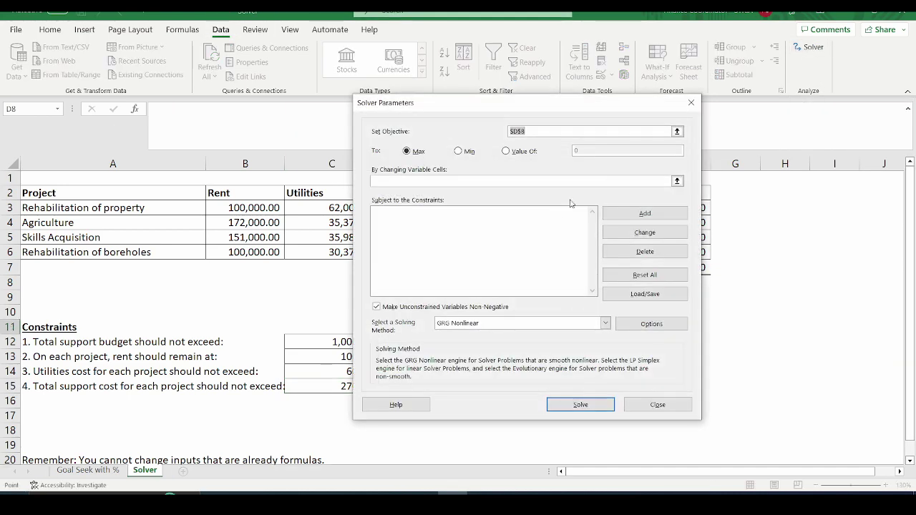
drag(489, 105, 205, 91)
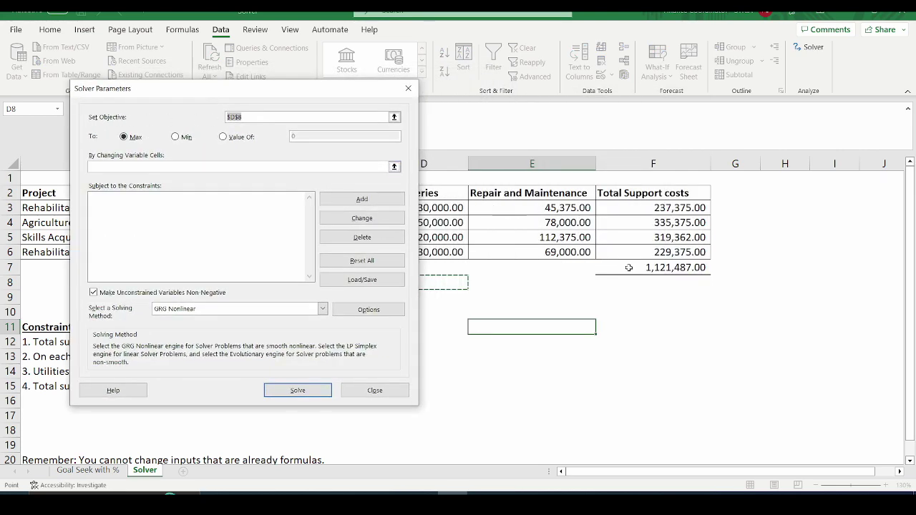
click(637, 269)
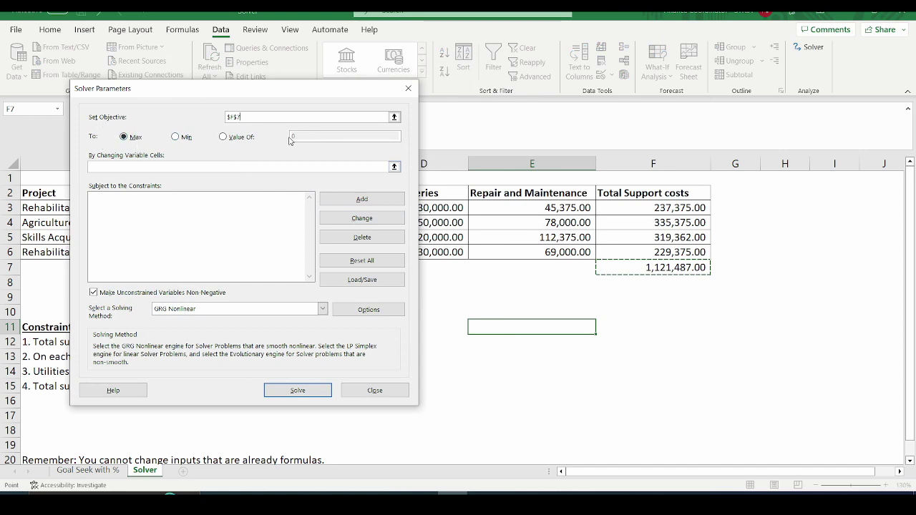
click(224, 136)
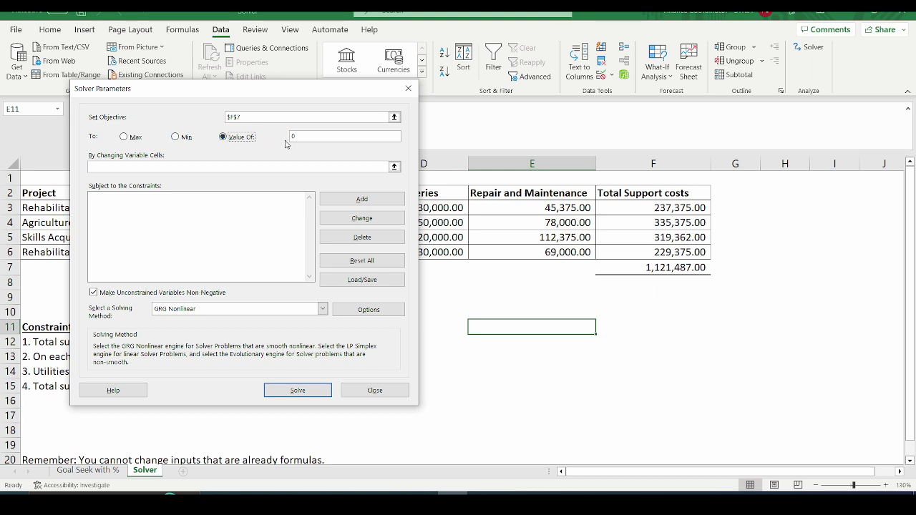
click(313, 136)
key(BackSpace)
text(1000000)
- Set Solver's changing variable cells to the Rent, Utilities, and Repair and Maintenance amounts: B3:B6, C3:C6 and E3:E6
click(245, 167)
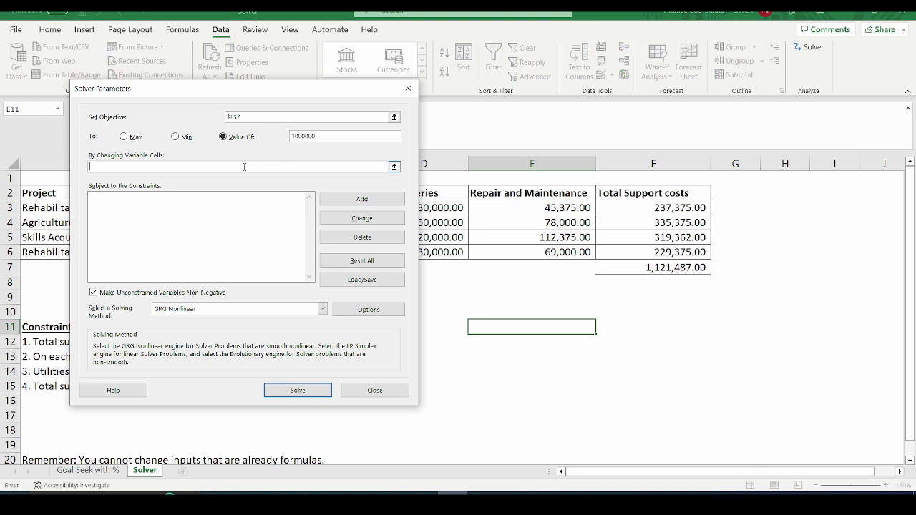
drag(177, 96, 651, 55)
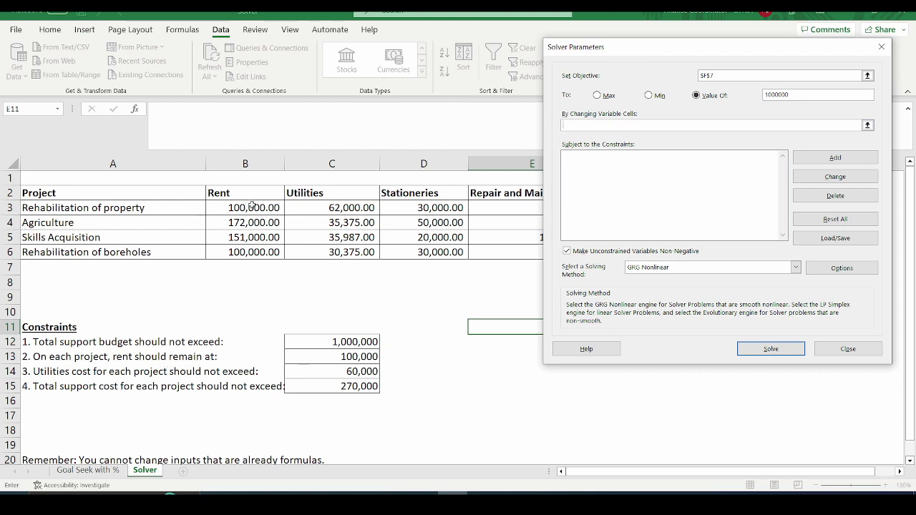
drag(253, 207, 249, 249)
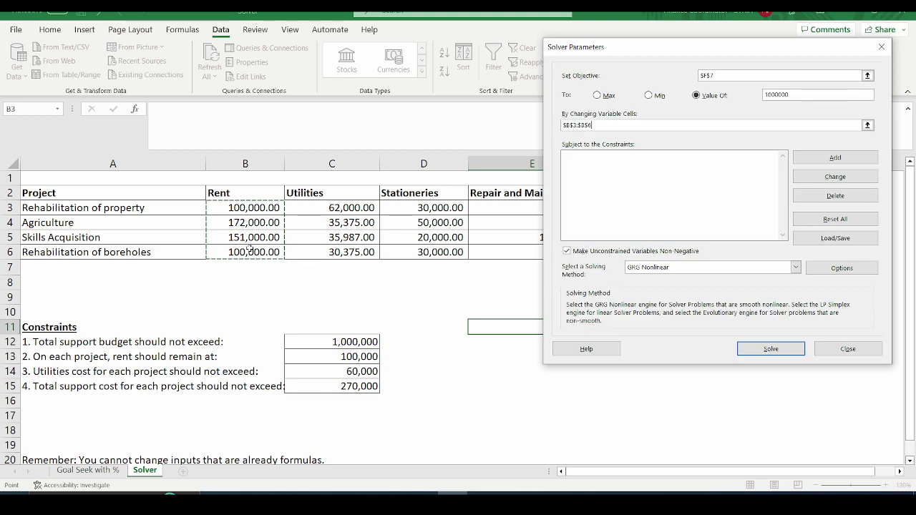
text(,)
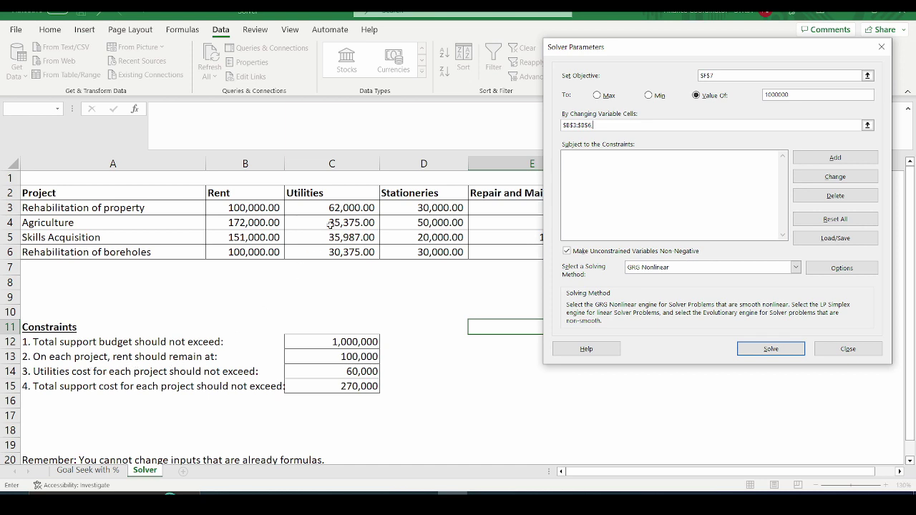
drag(337, 208, 338, 251)
text(,)
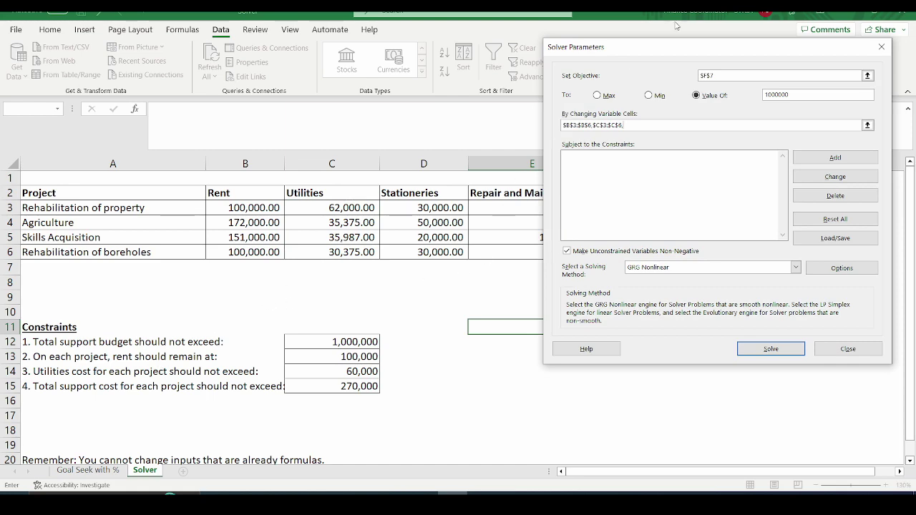
drag(660, 50, 187, 66)
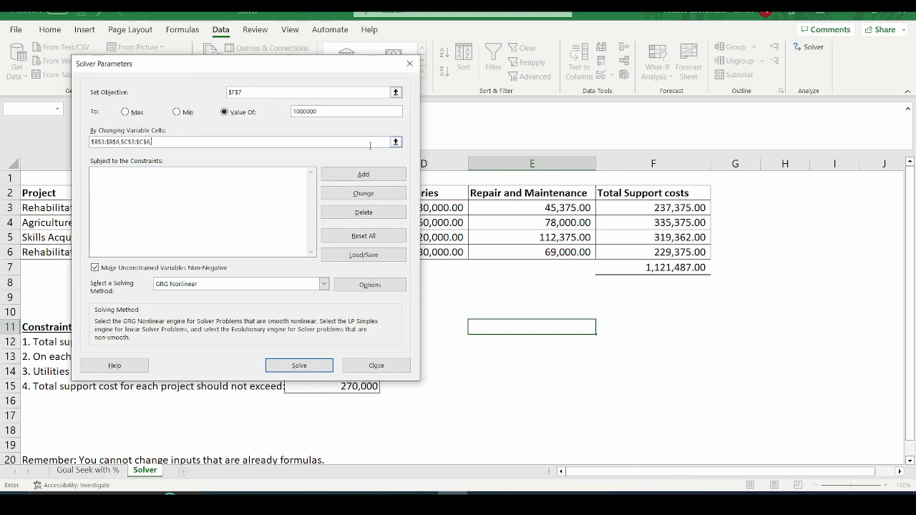
drag(552, 208, 547, 254)
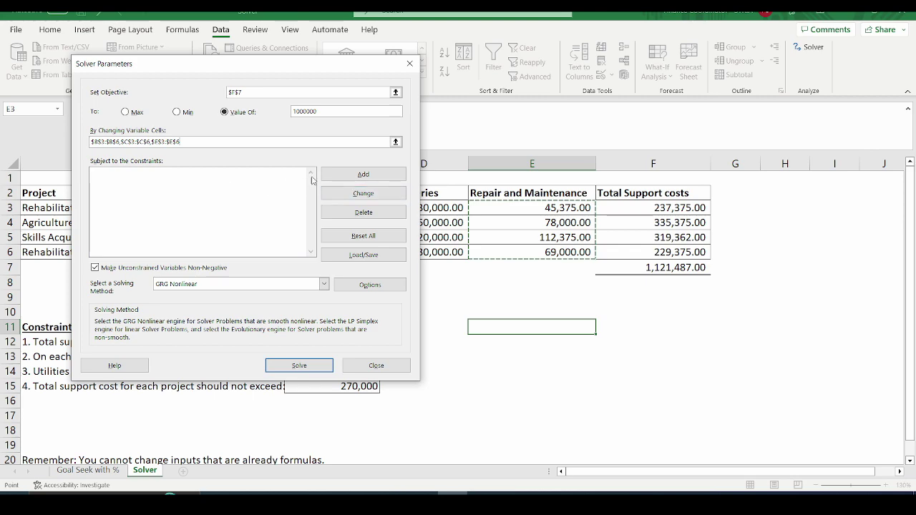
- Add a Solver constraint that the Rent amounts in B3:B6 are <= the rent limit in C13
click(340, 178)
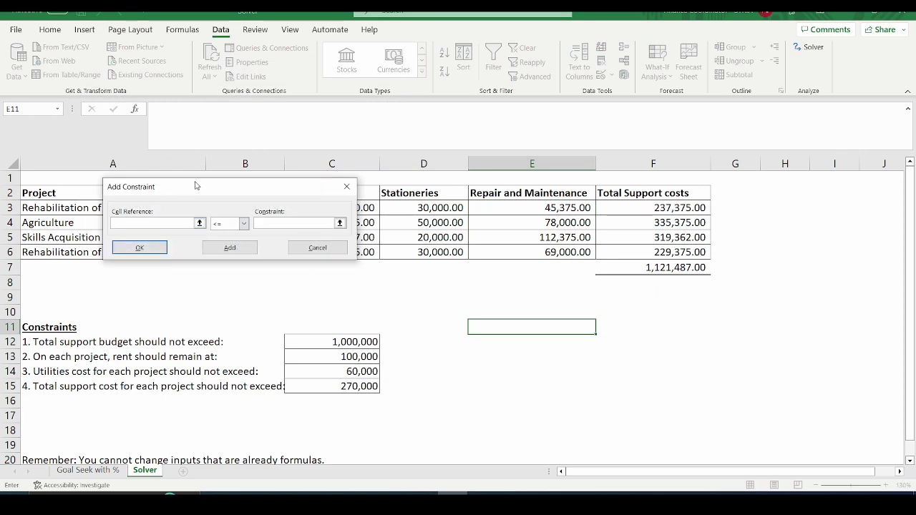
drag(470, 286, 530, 283)
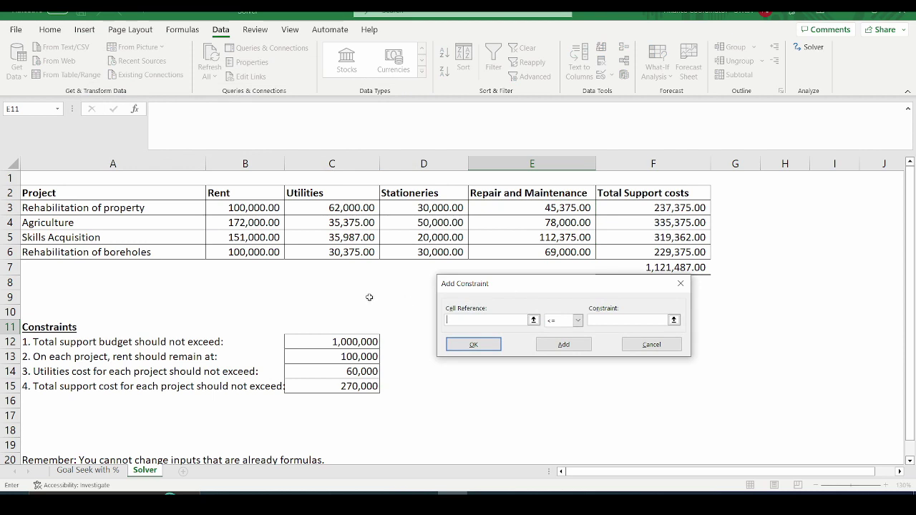
click(247, 209)
drag(247, 209, 243, 251)
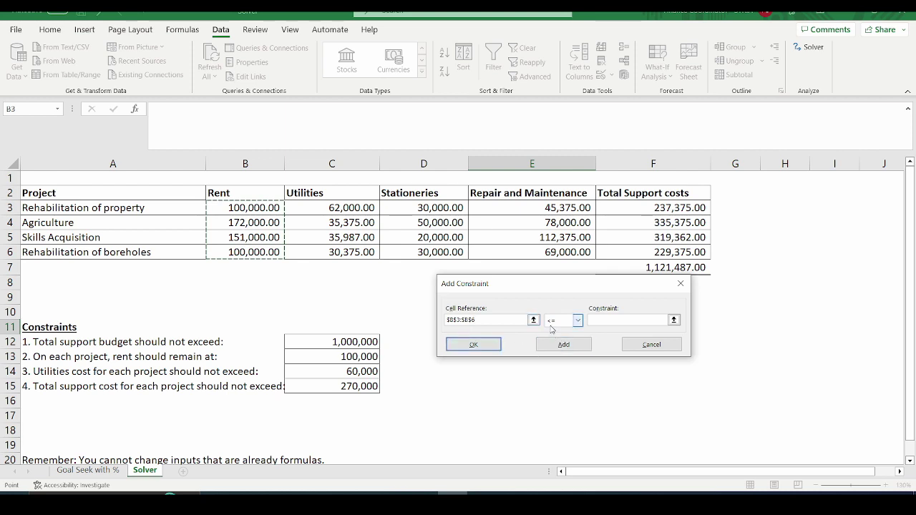
click(603, 320)
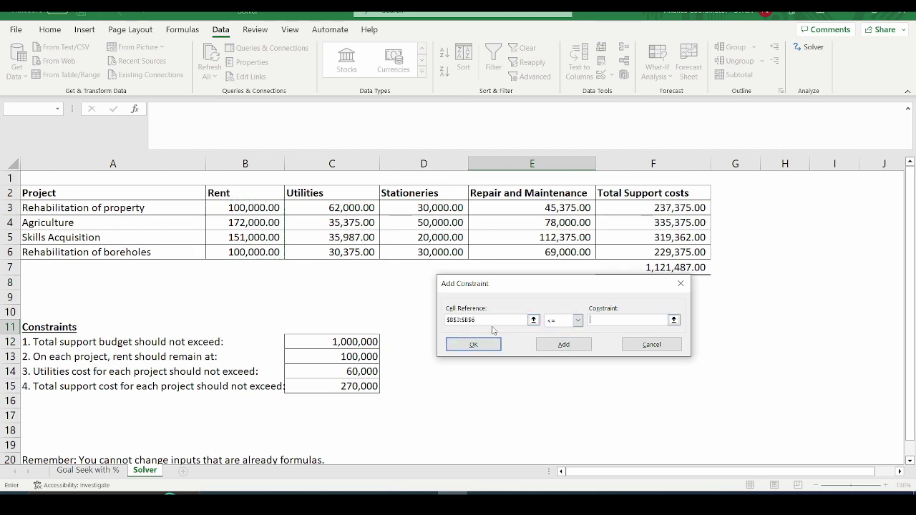
click(360, 356)
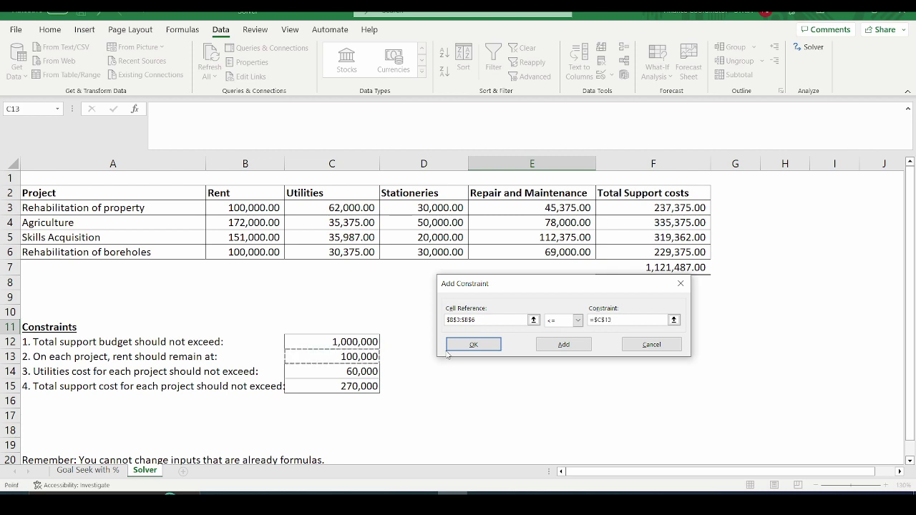
click(580, 346)
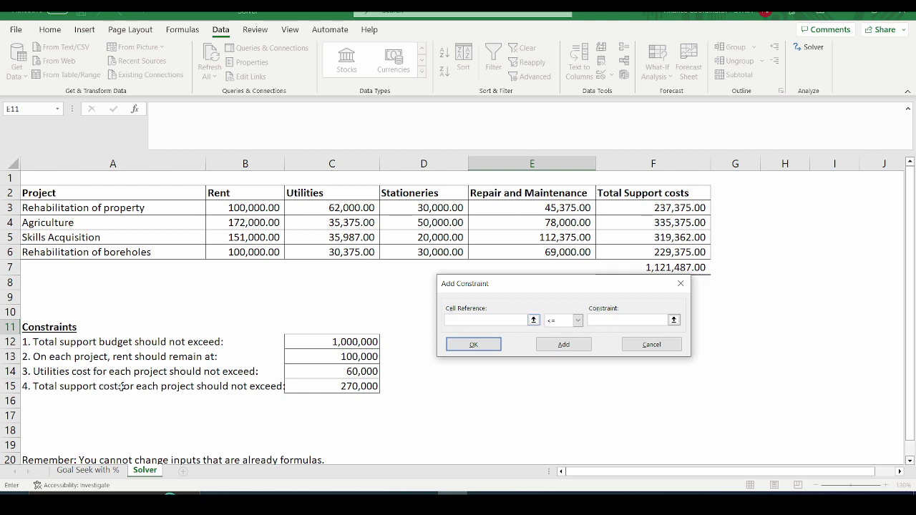
- Add a Solver constraint that the Utilities amounts in C3:C6 are <= the utilities limit in C14
click(335, 209)
drag(335, 208, 333, 254)
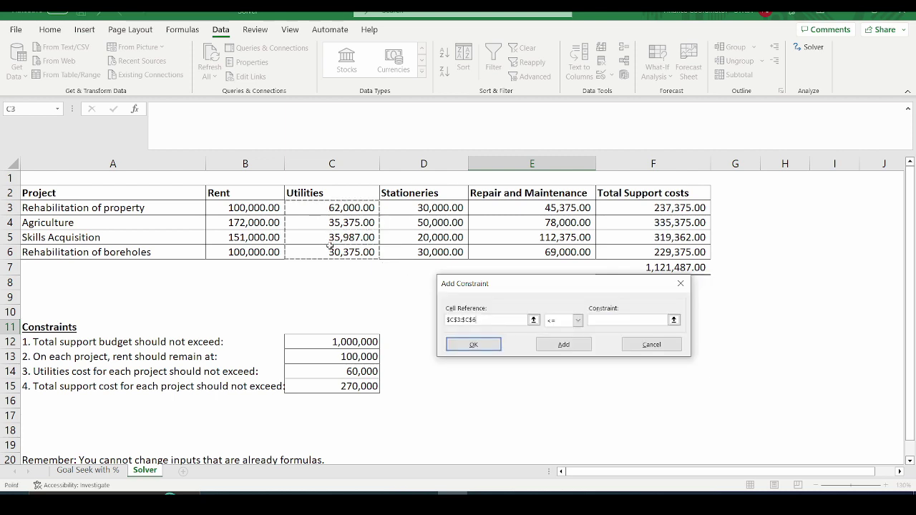
click(596, 319)
click(601, 320)
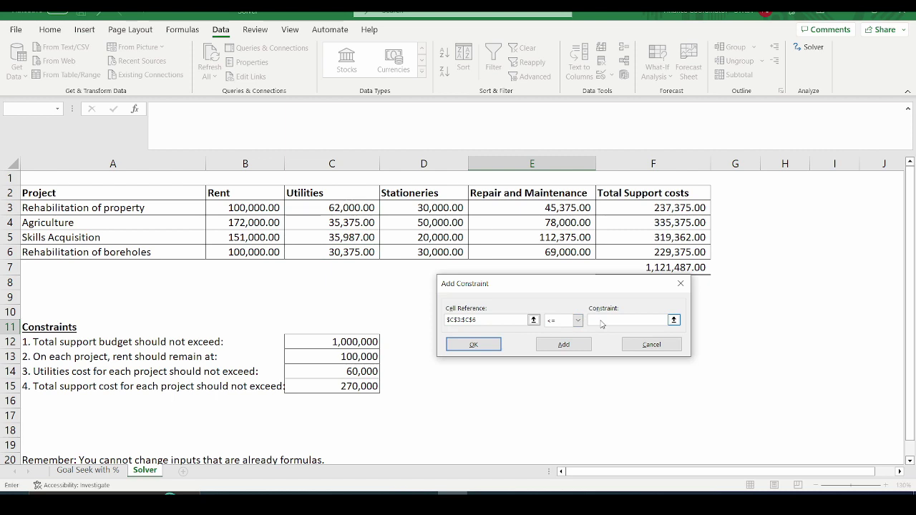
click(347, 369)
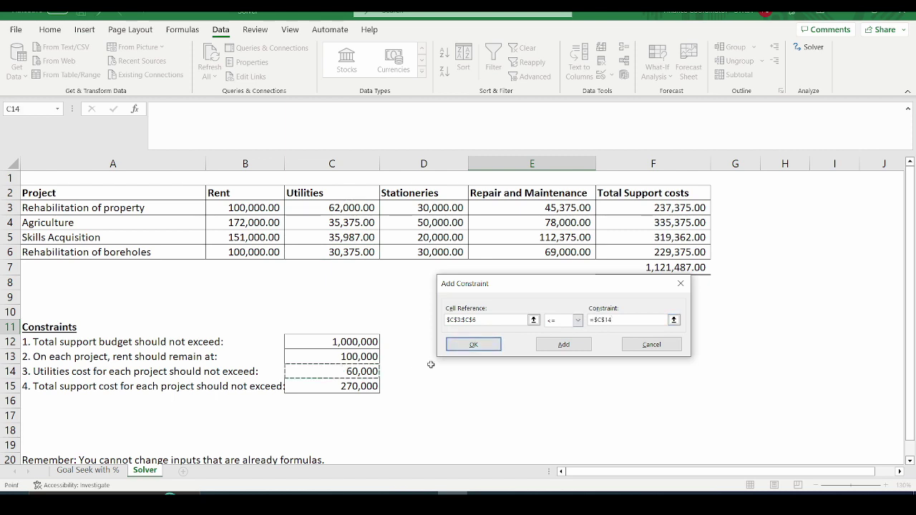
click(564, 346)
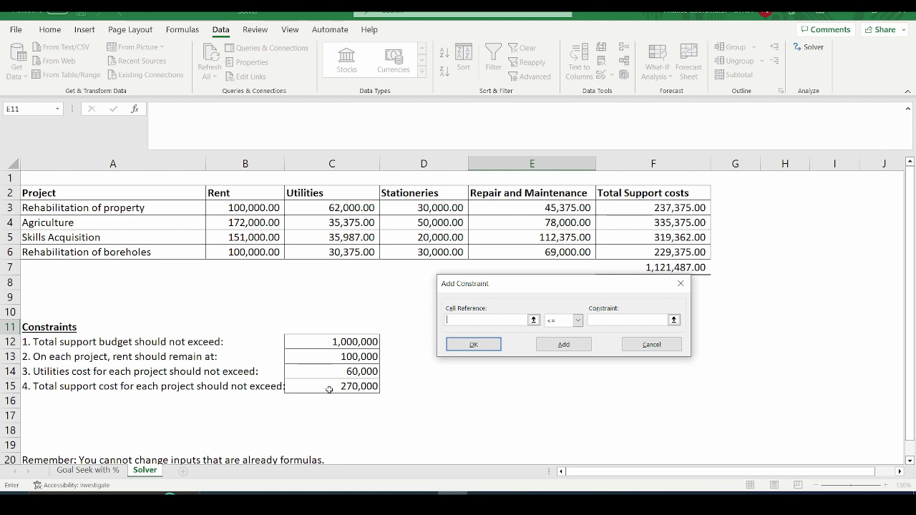
- Add a Solver constraint that the Total Support costs in F3:F6 are <= the per-project support cost limit in C15
drag(542, 288, 525, 313)
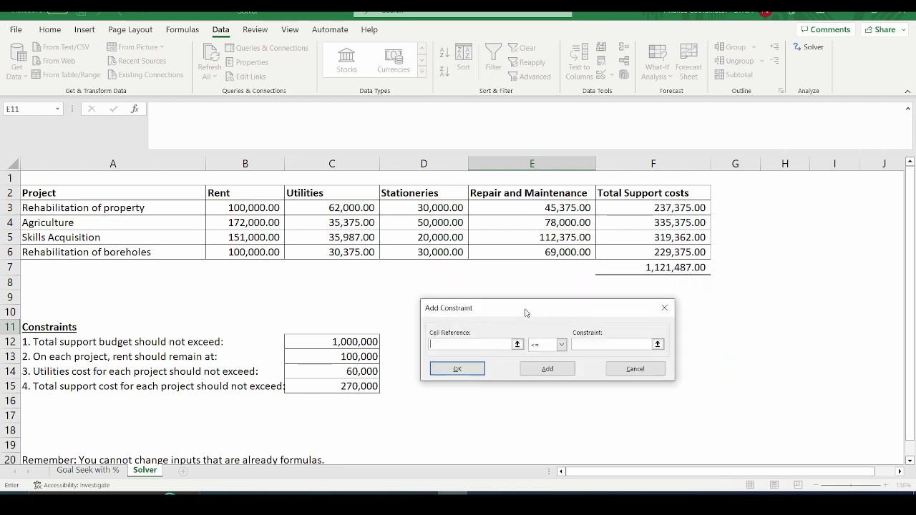
drag(673, 209, 670, 251)
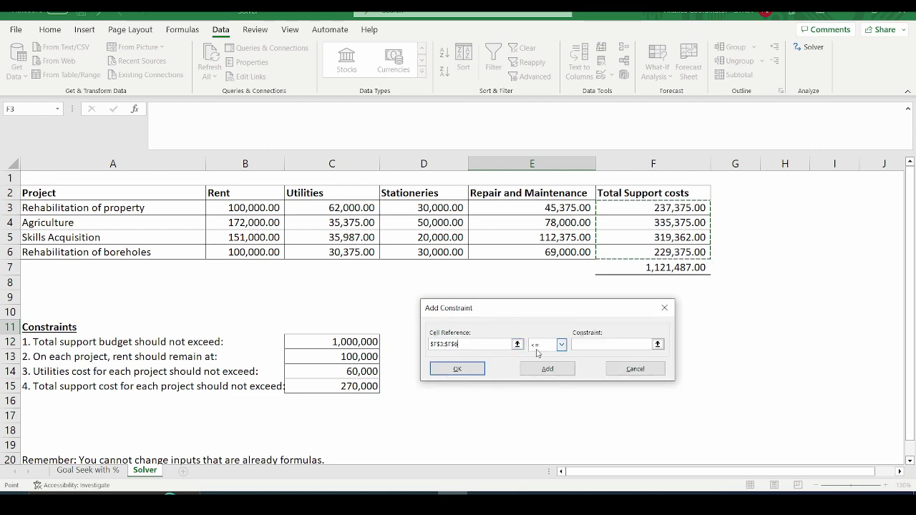
click(561, 345)
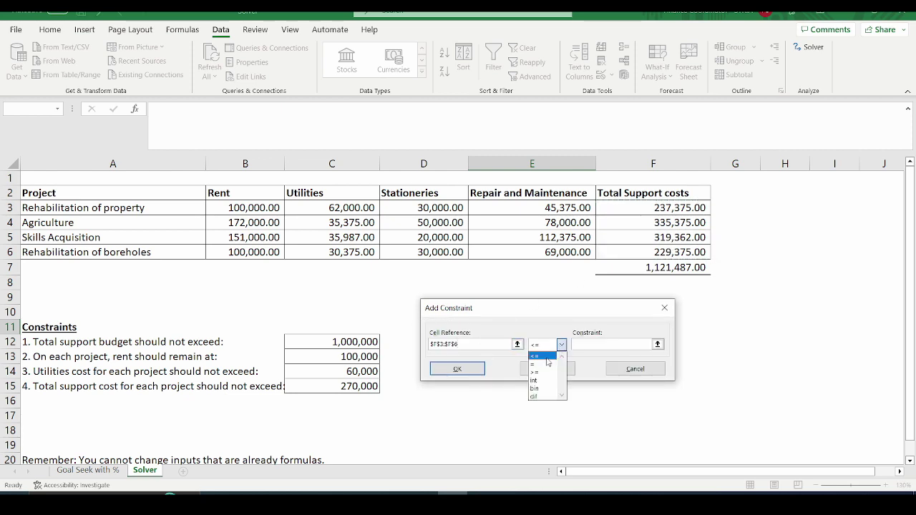
click(583, 346)
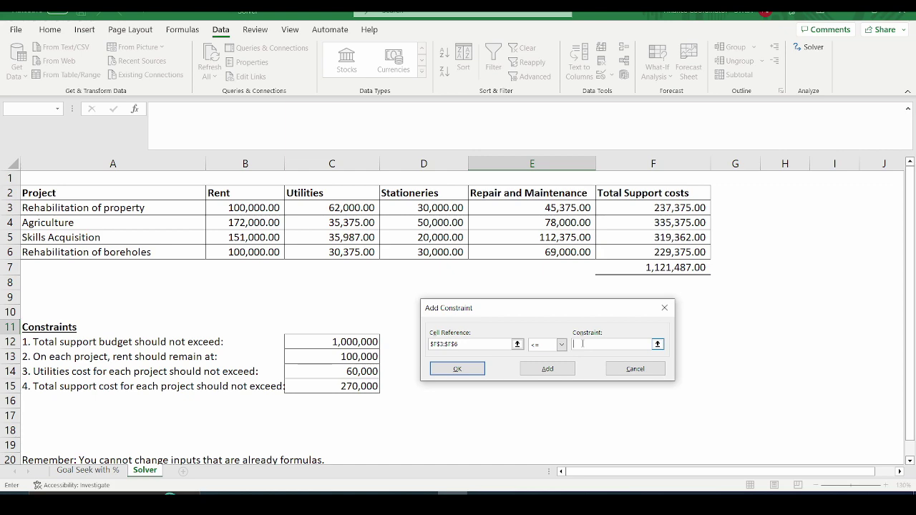
click(348, 385)
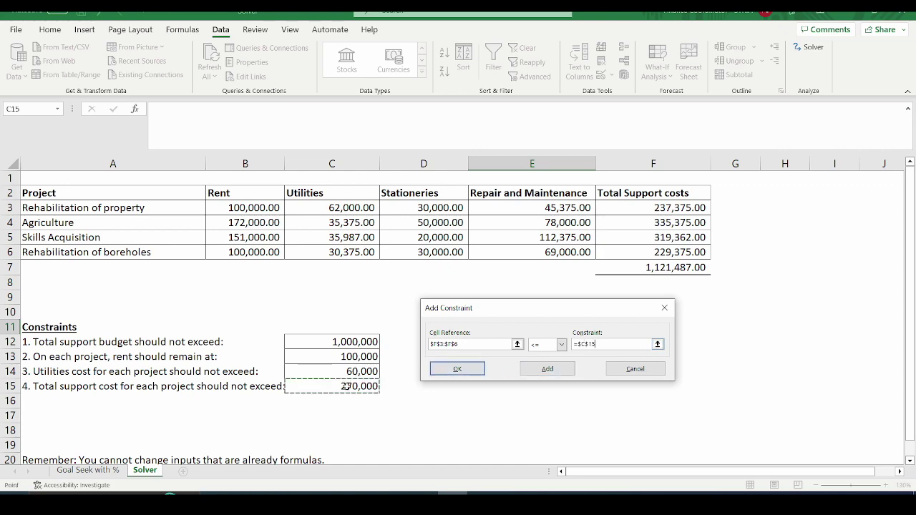
click(462, 368)
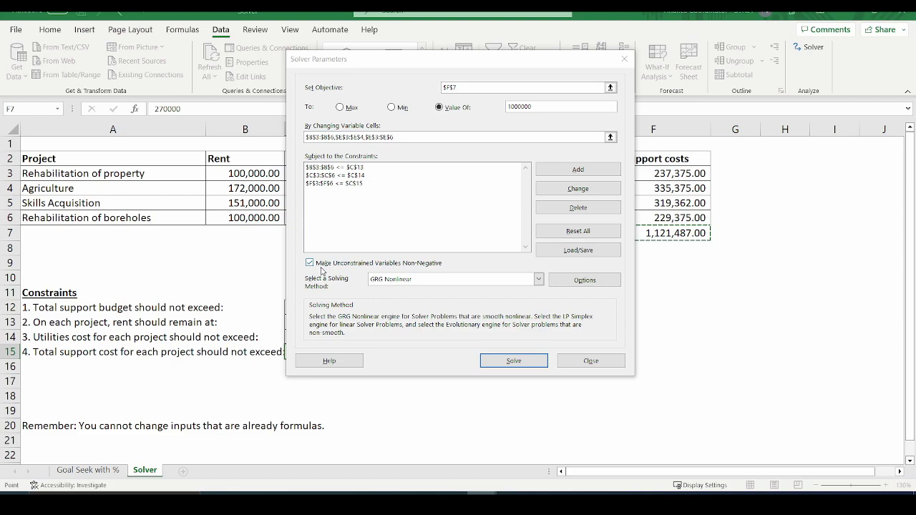
- Open the list of solving methods in the Solver parameters
drag(441, 62, 351, 71)
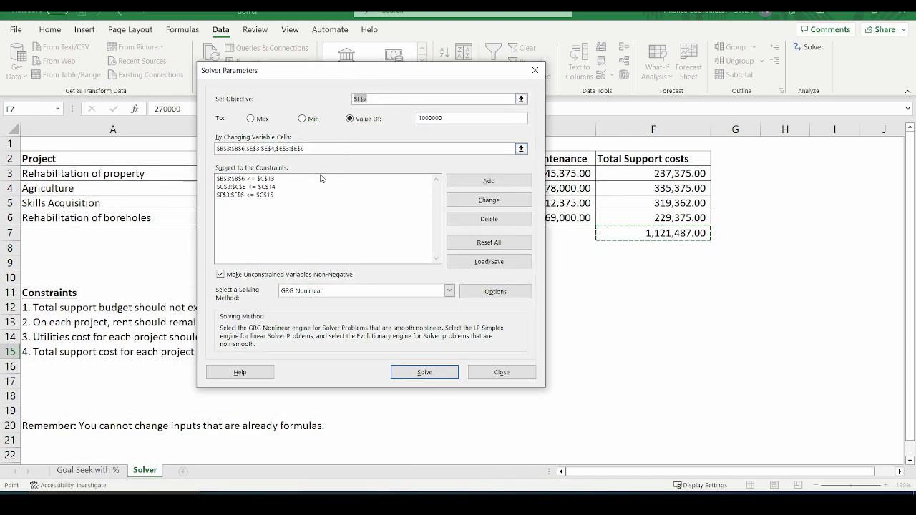
click(220, 276)
click(449, 291)
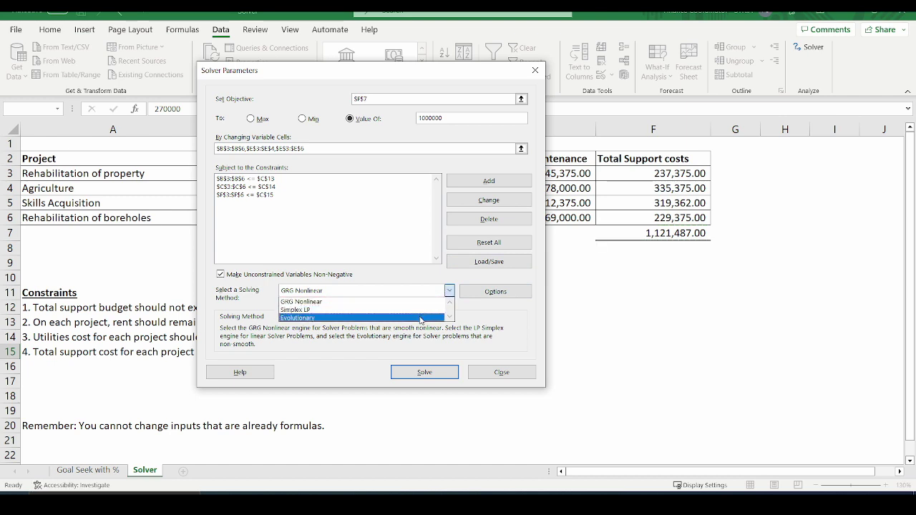